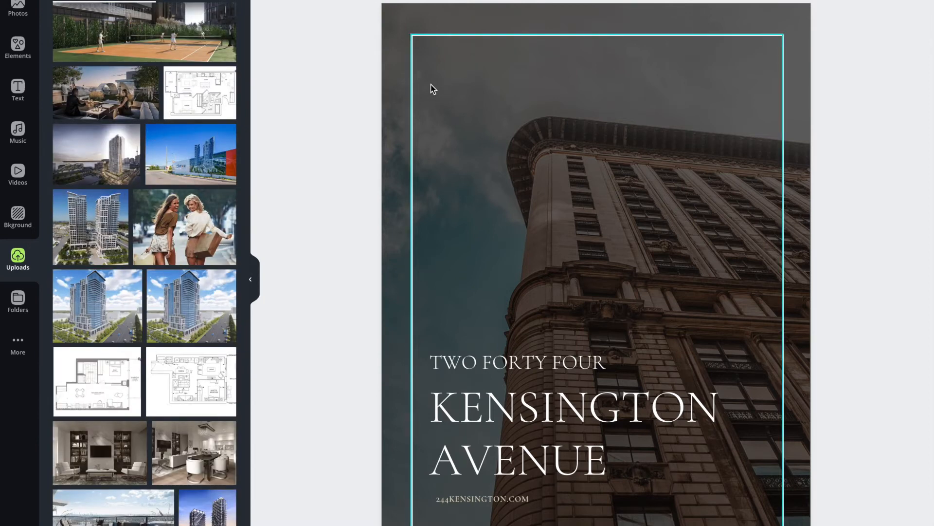
- Narrow the dark overlay on the cover page from its left edge to expose a strip of the background photo
{"action": "scroll", "coordinate": [436, 88], "scroll_direction": "down", "scroll_amount": 10}
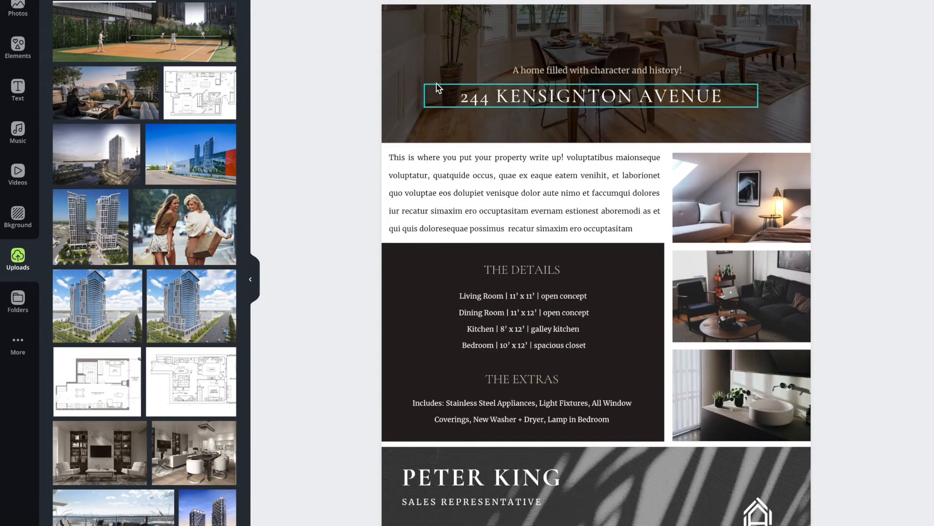
{"action": "scroll", "coordinate": [436, 89], "scroll_direction": "up", "scroll_amount": 10}
{"action": "left_click", "coordinate": [389, 124]}
{"action": "scroll", "coordinate": [706, 210], "scroll_direction": "down", "scroll_amount": 3}
{"action": "scroll", "coordinate": [706, 210], "scroll_direction": "down", "scroll_amount": 4}
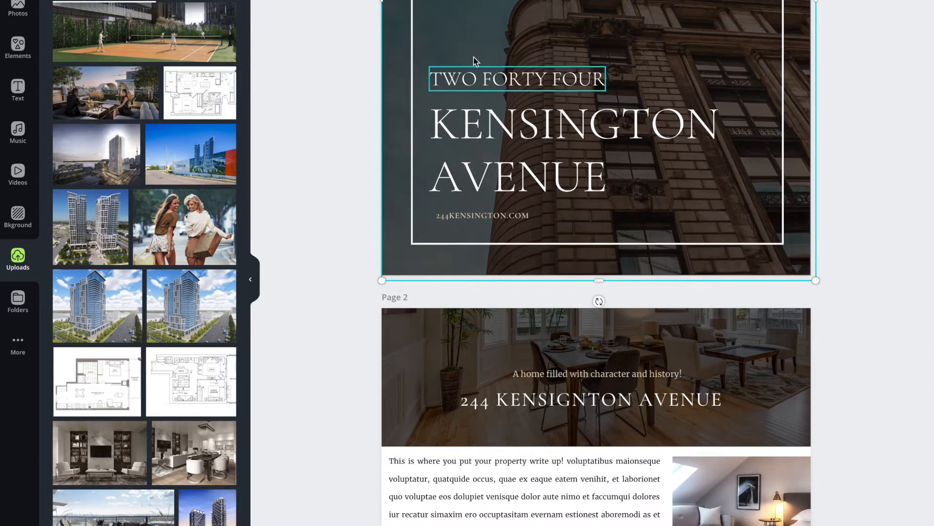
{"action": "scroll", "coordinate": [533, 251], "scroll_direction": "down", "scroll_amount": 2}
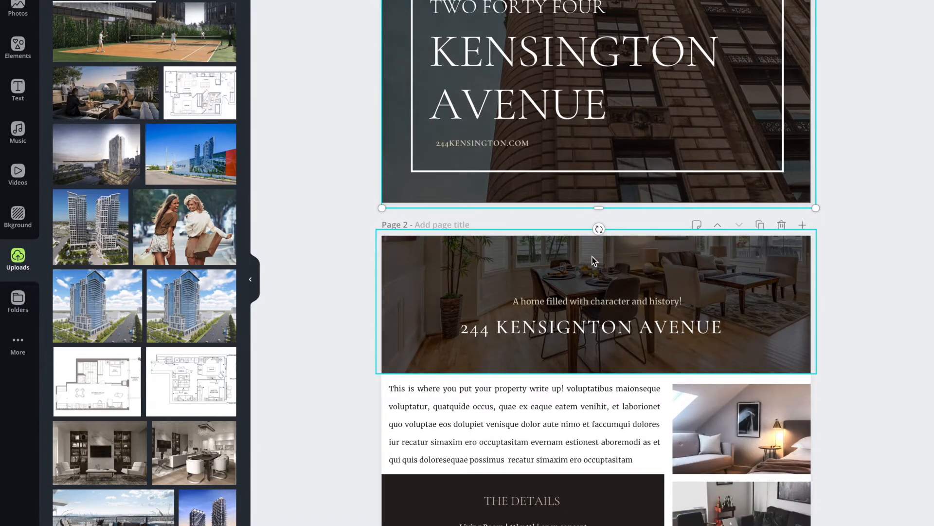
{"action": "scroll", "coordinate": [592, 262], "scroll_direction": "up", "scroll_amount": 4}
{"action": "scroll", "coordinate": [593, 261], "scroll_direction": "up", "scroll_amount": 6}
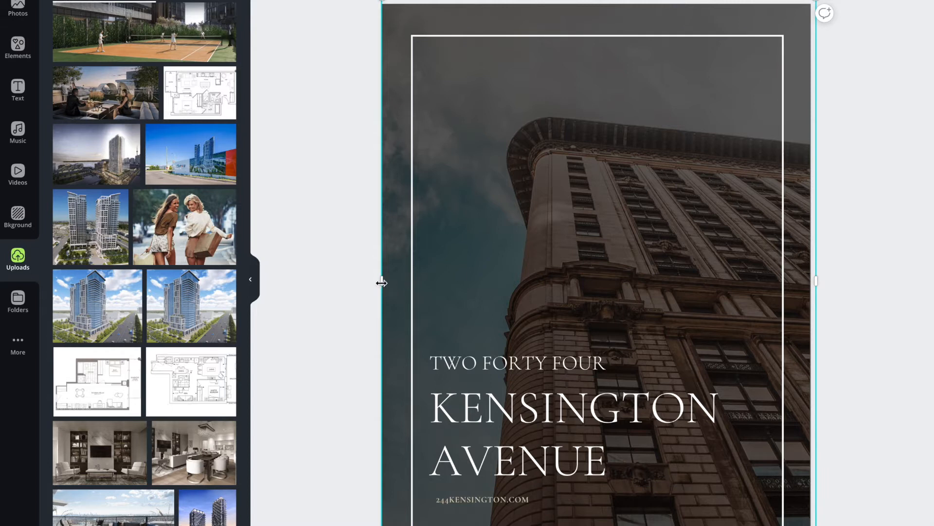
{"action": "left_click_drag", "start_coordinate": [382, 282], "coordinate": [455, 281]}
- Replace the cover's background photo with the uploaded terrace lounge photo and shift the image left so the armchair sits nearer the page edge
{"action": "left_click", "coordinate": [390, 262]}
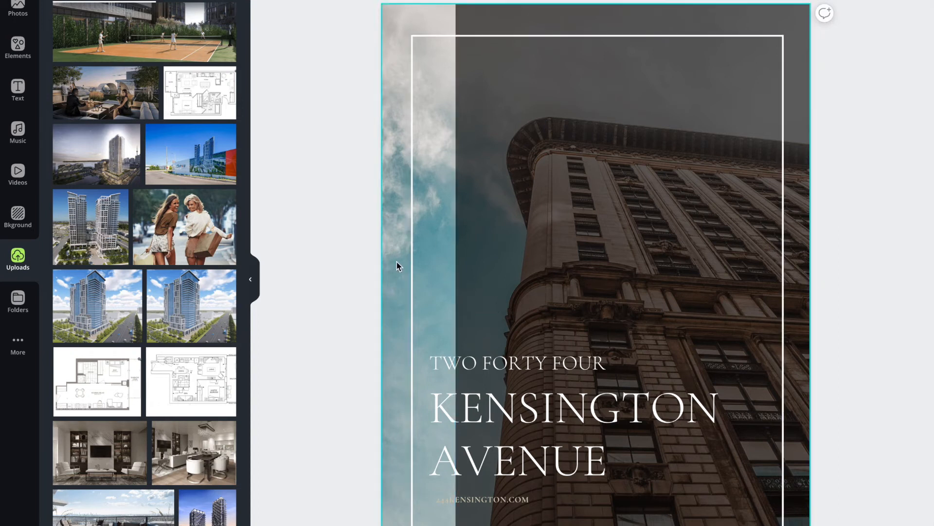
{"action": "scroll", "coordinate": [151, 310], "scroll_direction": "down", "scroll_amount": 3}
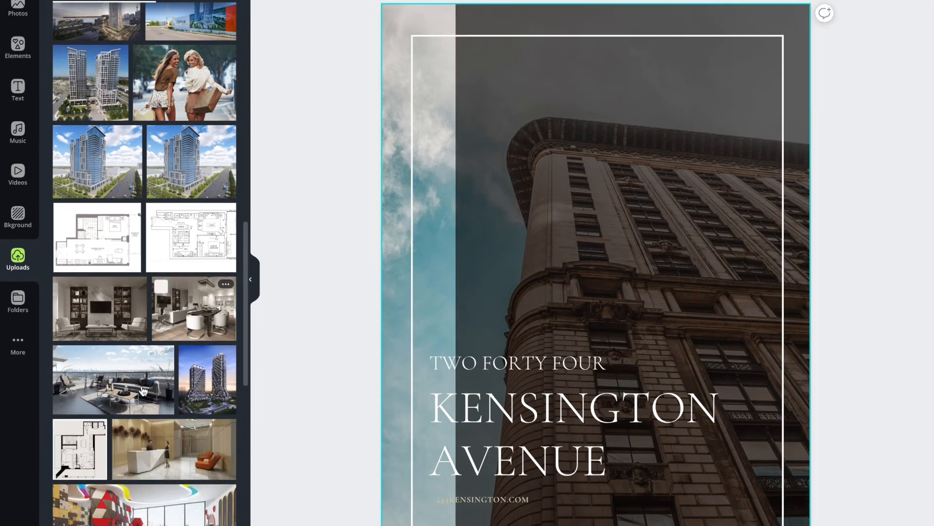
{"action": "left_click_drag", "start_coordinate": [98, 388], "coordinate": [389, 309]}
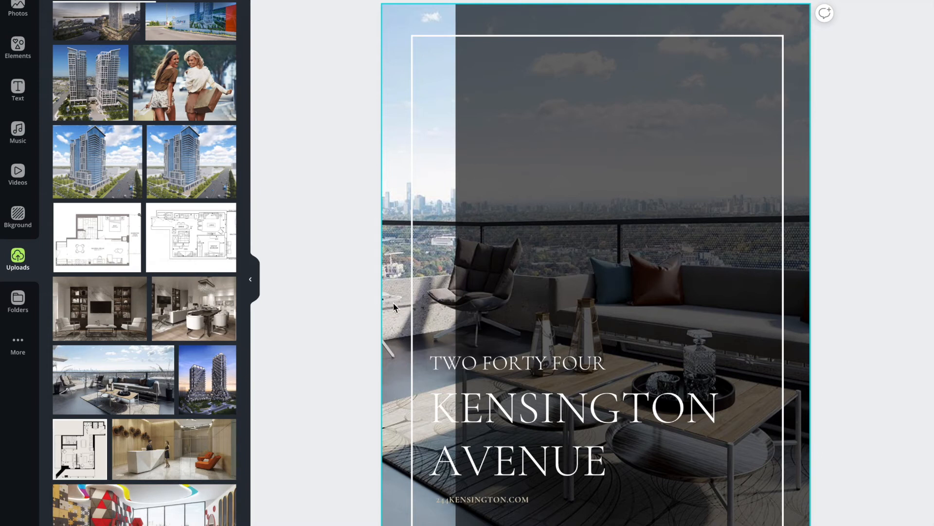
{"action": "double_click", "coordinate": [393, 303]}
{"action": "left_click_drag", "start_coordinate": [462, 295], "coordinate": [421, 286]}
{"action": "key", "text": "Return"}
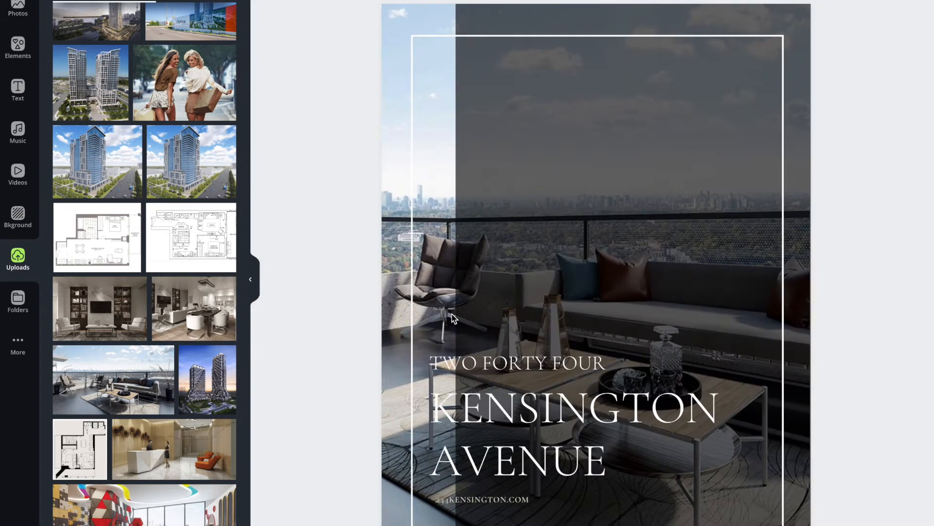
- Stretch the dark overlay back across the full width of the cover page
{"action": "left_click", "coordinate": [527, 15]}
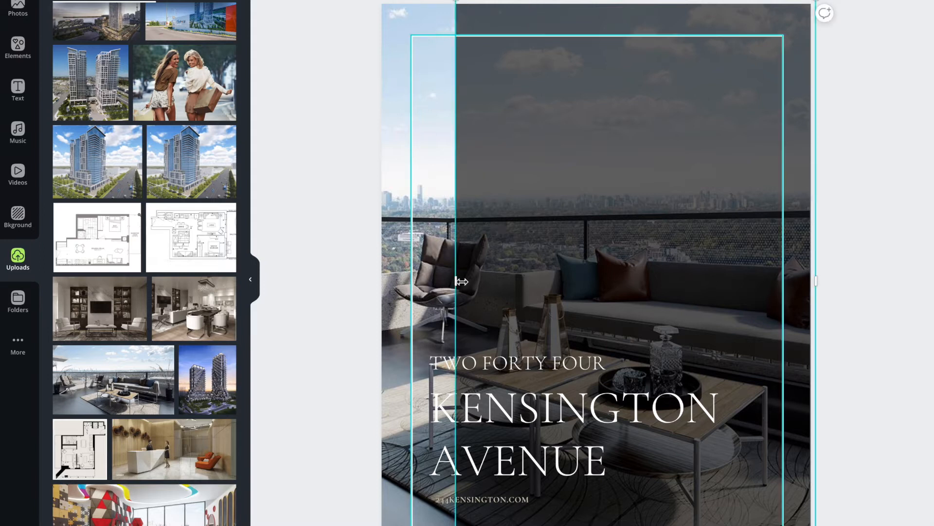
{"action": "left_click_drag", "start_coordinate": [456, 280], "coordinate": [382, 277]}
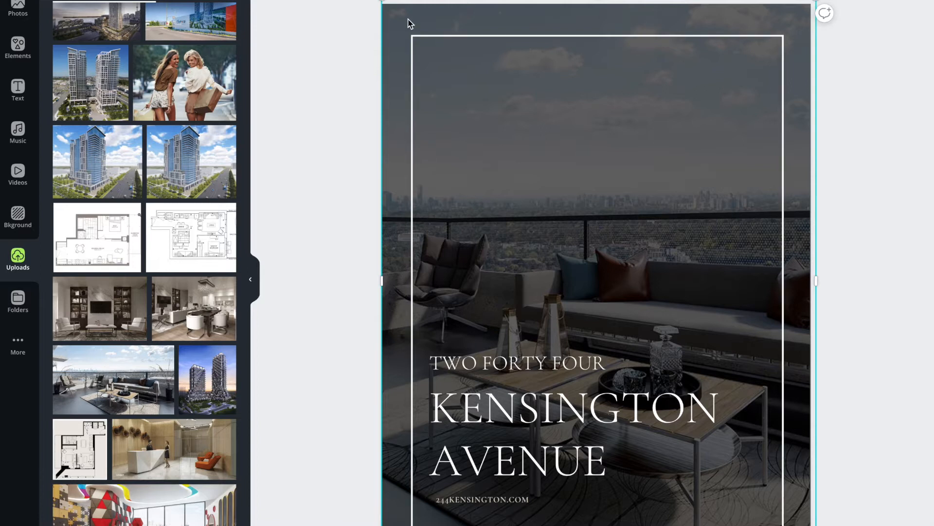
{"action": "scroll", "coordinate": [792, 173], "scroll_direction": "down", "scroll_amount": 3}
{"action": "scroll", "coordinate": [792, 173], "scroll_direction": "up", "scroll_amount": 3}
{"action": "scroll", "coordinate": [492, 54], "scroll_direction": "down", "scroll_amount": 1}
{"action": "scroll", "coordinate": [445, 27], "scroll_direction": "up", "scroll_amount": 1}
- Try dark blue, orange and light green as the cover overlay's color, and restore black
{"action": "left_click", "coordinate": [271, 1]}
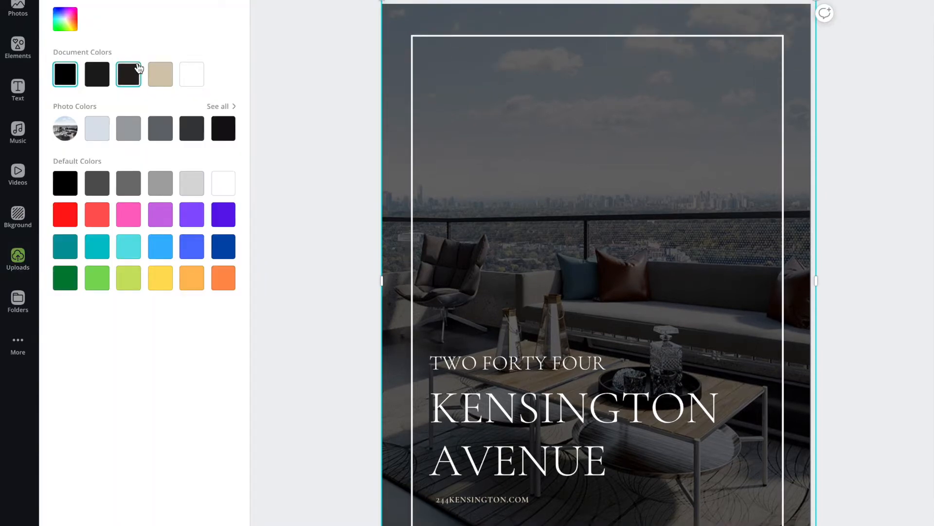
{"action": "left_click", "coordinate": [223, 249]}
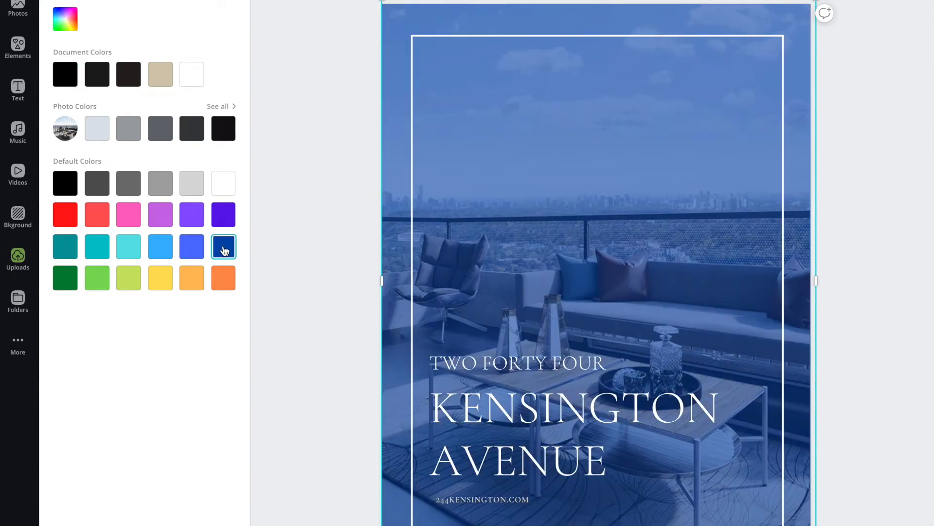
{"action": "left_click", "coordinate": [192, 278]}
{"action": "left_click", "coordinate": [226, 279]}
{"action": "left_click", "coordinate": [97, 278]}
{"action": "left_click", "coordinate": [68, 26]}
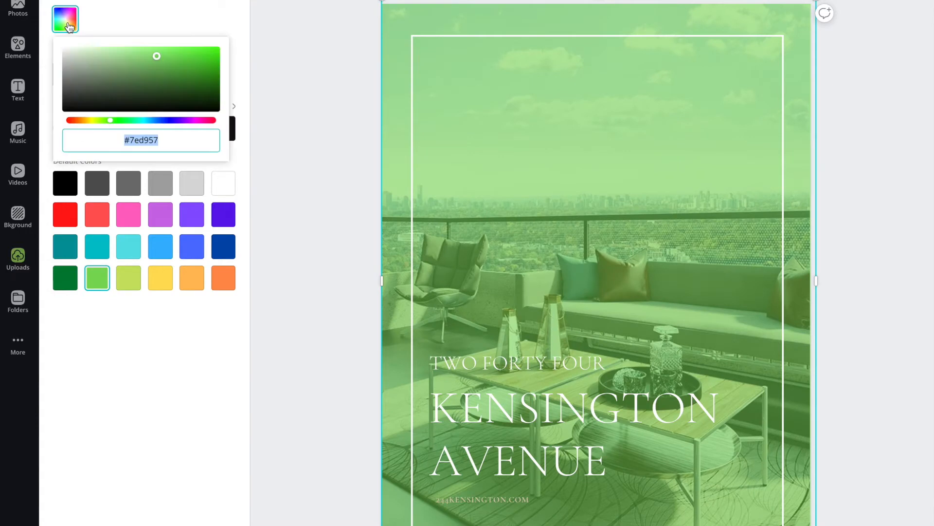
{"action": "left_click", "coordinate": [156, 8]}
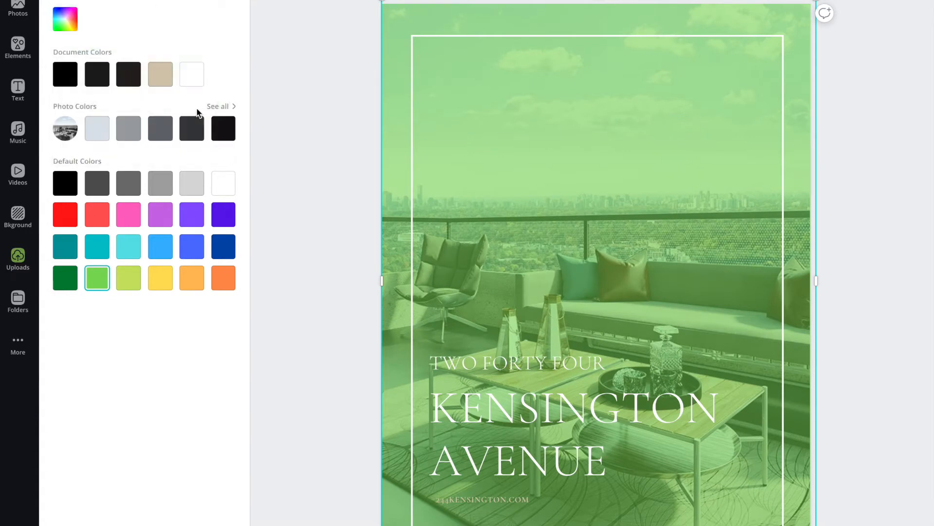
{"action": "left_click", "coordinate": [65, 75]}
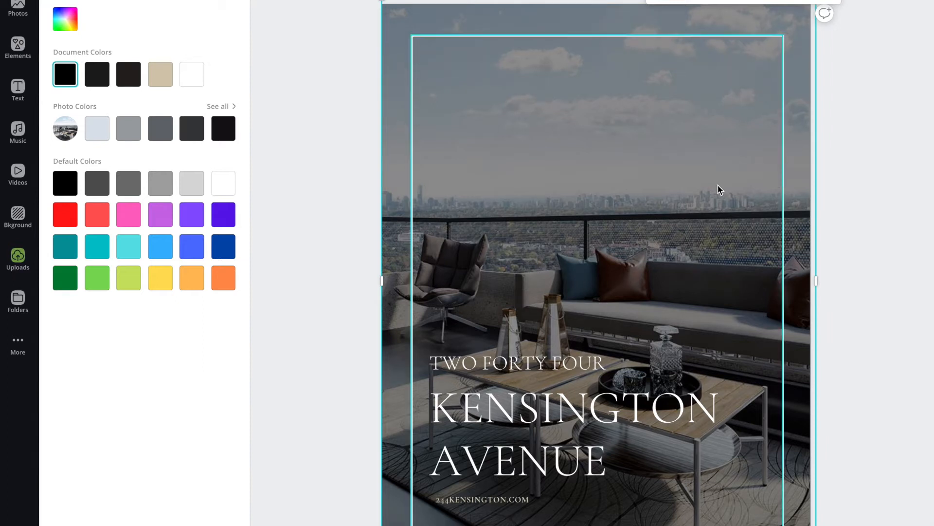
- Check the cover with a more transparent overlay, and restore the overlay's darker opacity
{"action": "scroll", "coordinate": [718, 189], "scroll_direction": "down", "scroll_amount": 1}
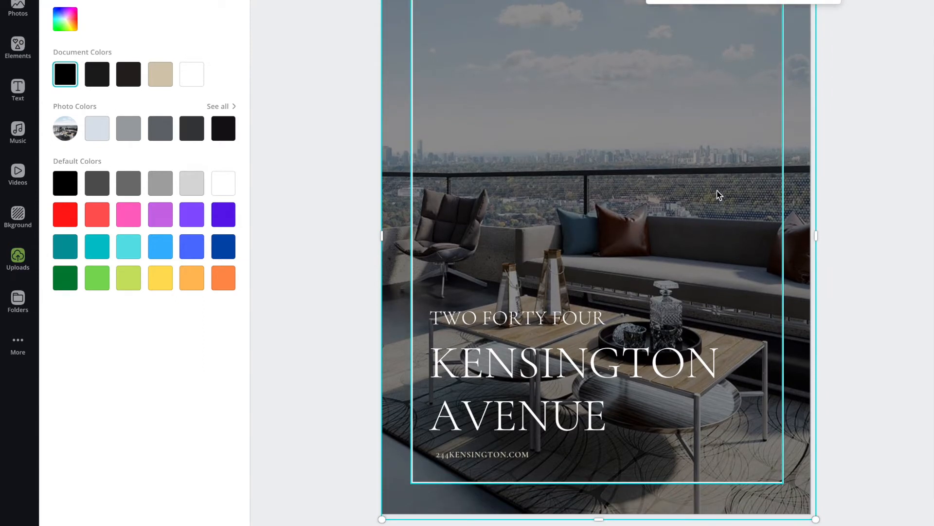
{"action": "left_click", "coordinate": [864, 228]}
{"action": "scroll", "coordinate": [492, 99], "scroll_direction": "up", "scroll_amount": 1}
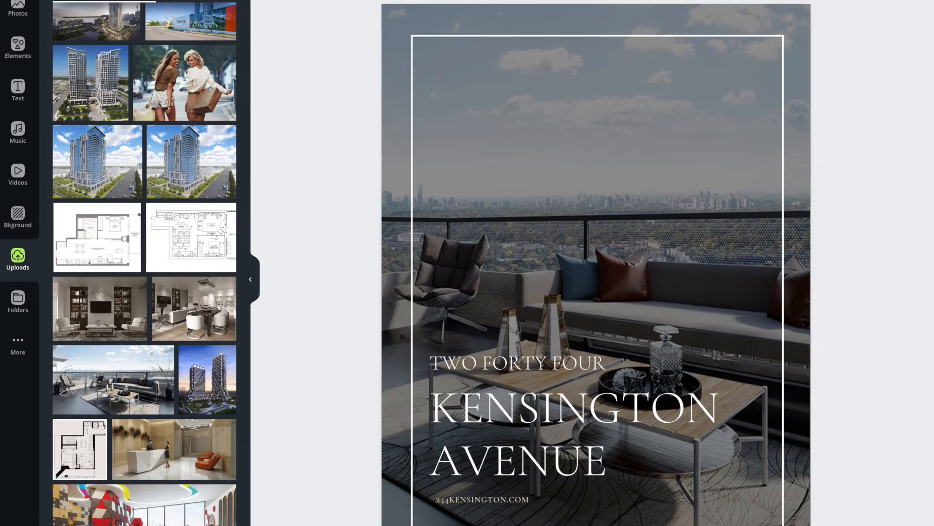
{"action": "scroll", "coordinate": [548, 203], "scroll_direction": "down", "scroll_amount": 2}
{"action": "scroll", "coordinate": [548, 203], "scroll_direction": "up", "scroll_amount": 2}
{"action": "left_click", "coordinate": [695, 25]}
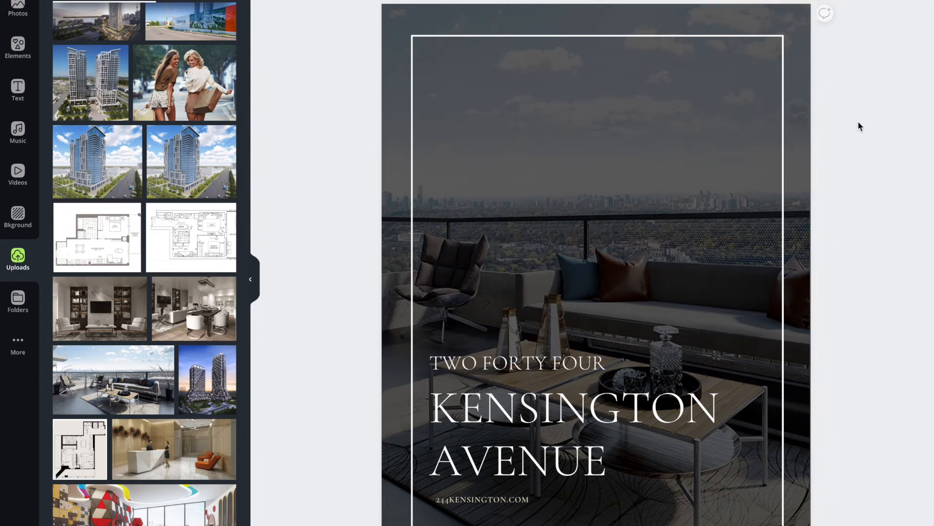
- Browse the available fonts for the "TWO FORTY FOUR" text on the cover
{"action": "scroll", "coordinate": [857, 125], "scroll_direction": "down", "scroll_amount": 8}
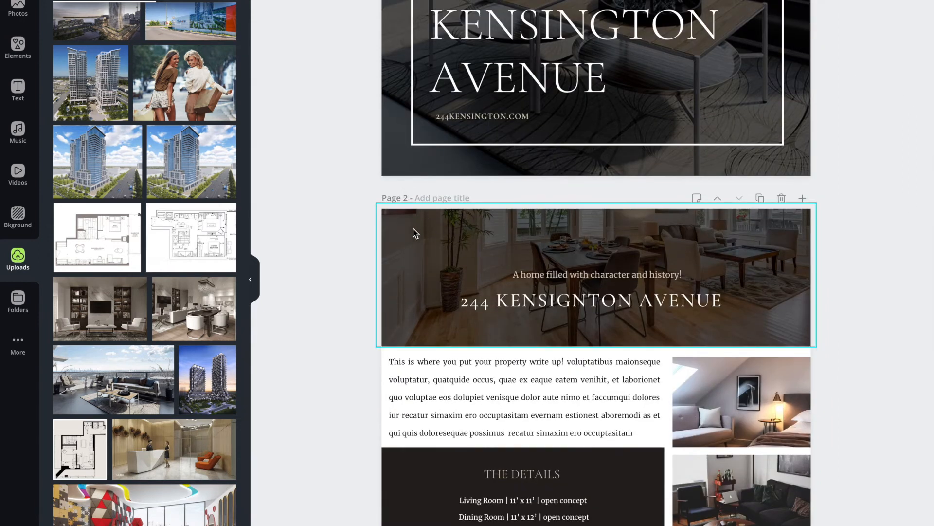
{"action": "scroll", "coordinate": [419, 228], "scroll_direction": "up", "scroll_amount": 5}
{"action": "left_click", "coordinate": [459, 205]}
{"action": "left_click", "coordinate": [459, 204]}
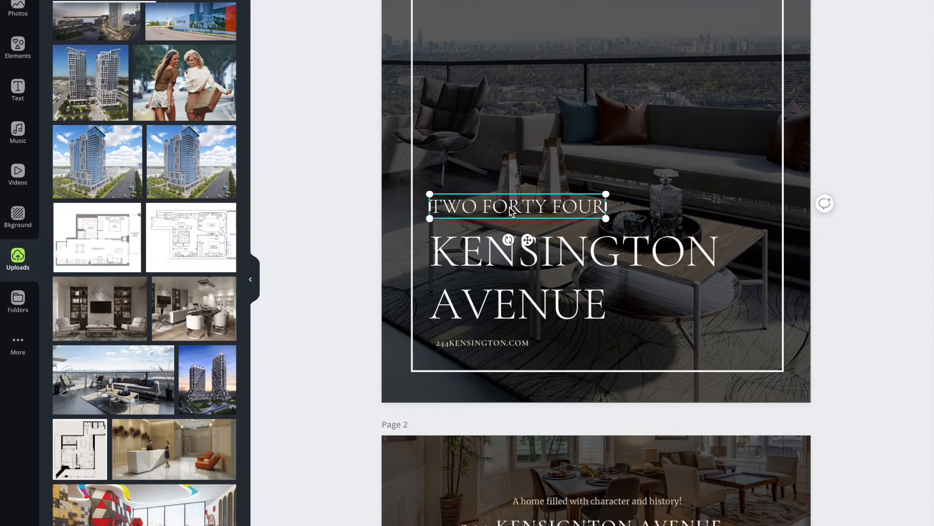
{"action": "scroll", "coordinate": [512, 210], "scroll_direction": "down", "scroll_amount": 1}
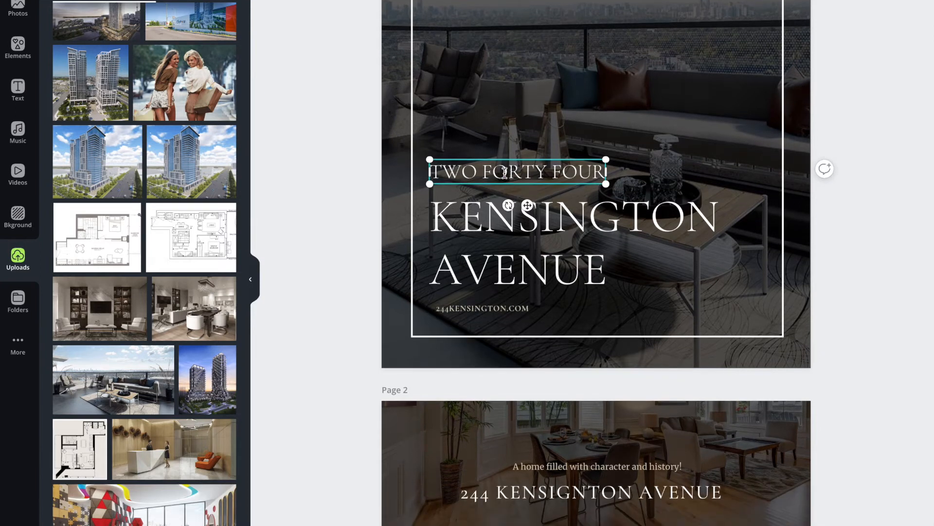
{"action": "triple_click", "coordinate": [505, 172]}
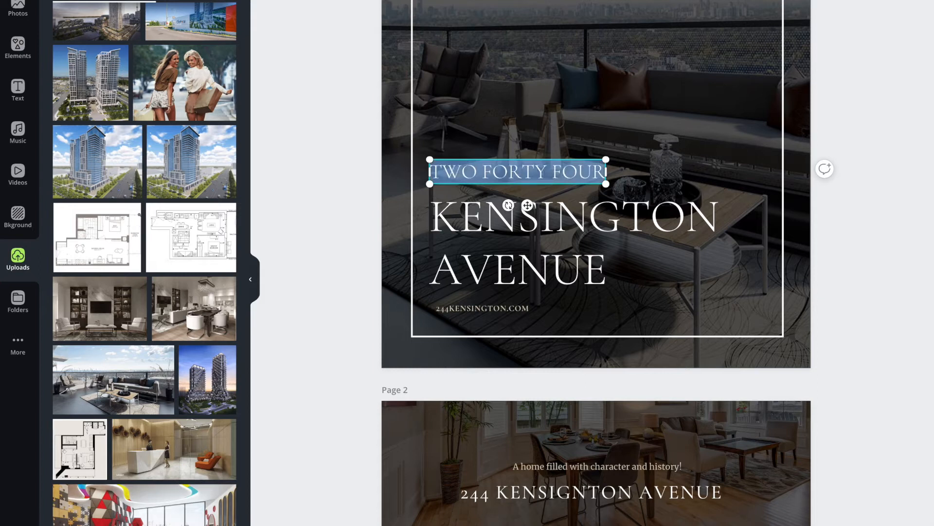
{"action": "left_click", "coordinate": [296, 1]}
{"action": "scroll", "coordinate": [171, 47], "scroll_direction": "down", "scroll_amount": 6}
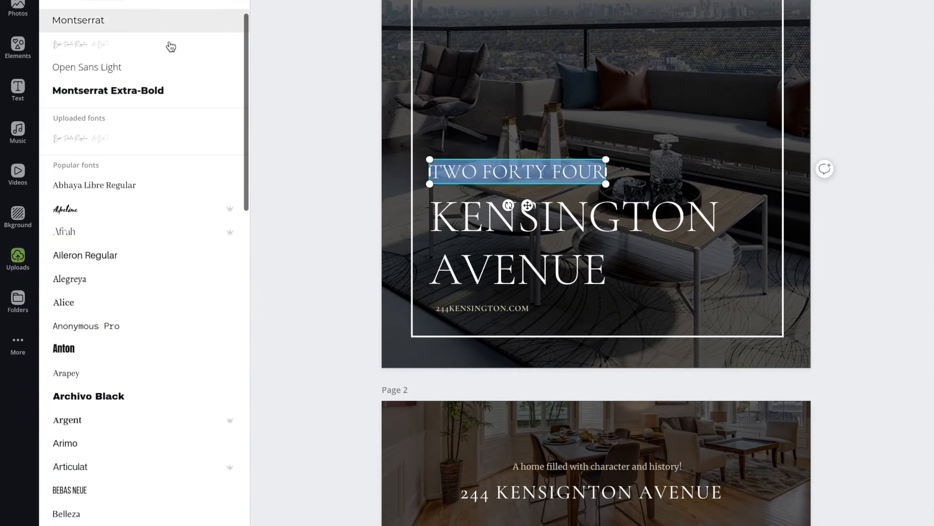
{"action": "scroll", "coordinate": [171, 46], "scroll_direction": "down", "scroll_amount": 20}
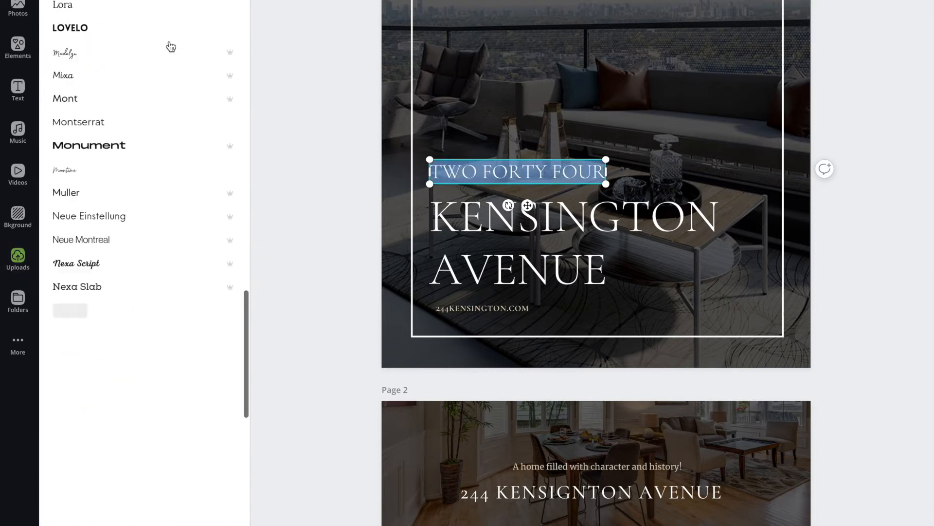
{"action": "scroll", "coordinate": [171, 46], "scroll_direction": "up", "scroll_amount": 10}
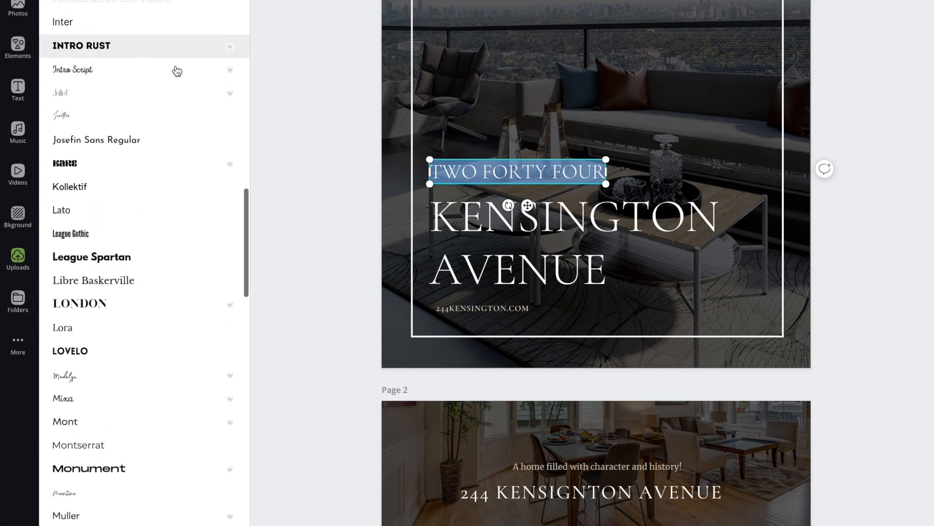
{"action": "scroll", "coordinate": [156, 38], "scroll_direction": "up", "scroll_amount": 10}
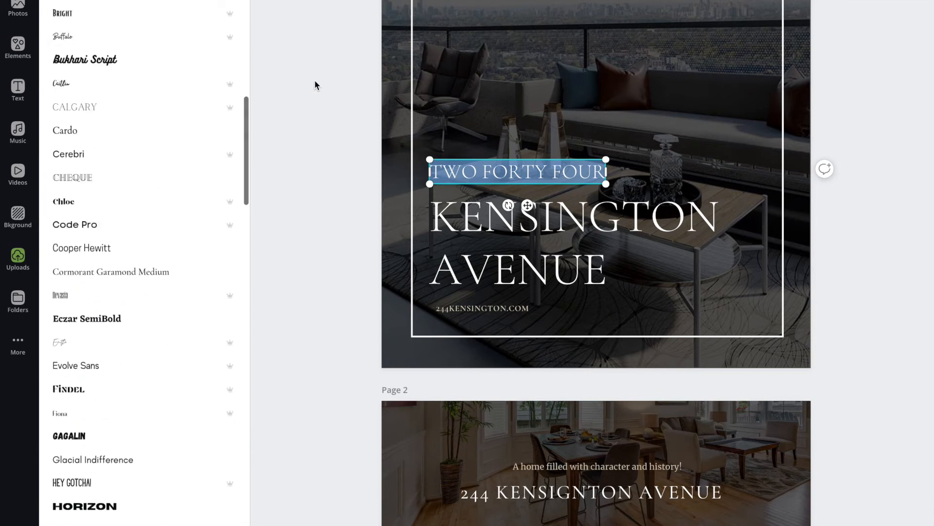
{"action": "left_click", "coordinate": [515, 170]}
{"action": "scroll", "coordinate": [515, 170], "scroll_direction": "down", "scroll_amount": 3}
{"action": "left_click", "coordinate": [488, 172]}
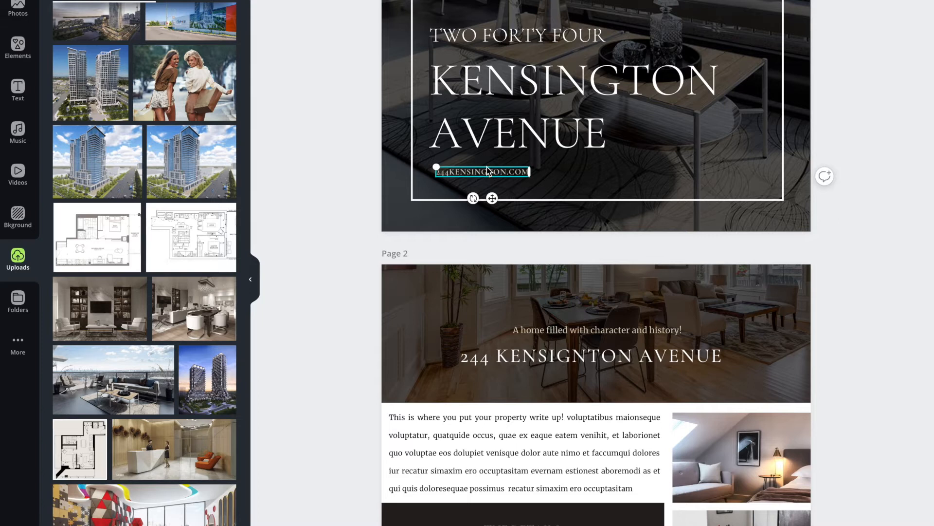
{"action": "scroll", "coordinate": [488, 171], "scroll_direction": "down", "scroll_amount": 5}
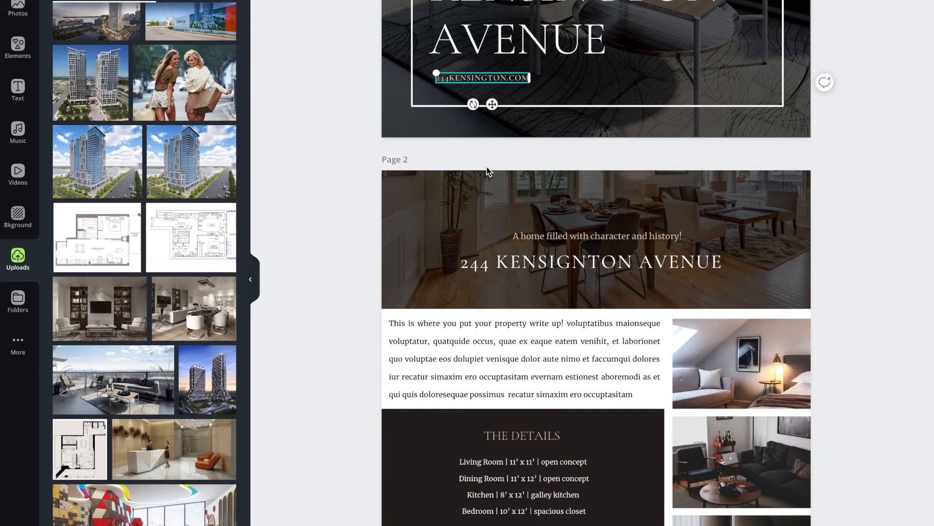
{"action": "left_click", "coordinate": [430, 114]}
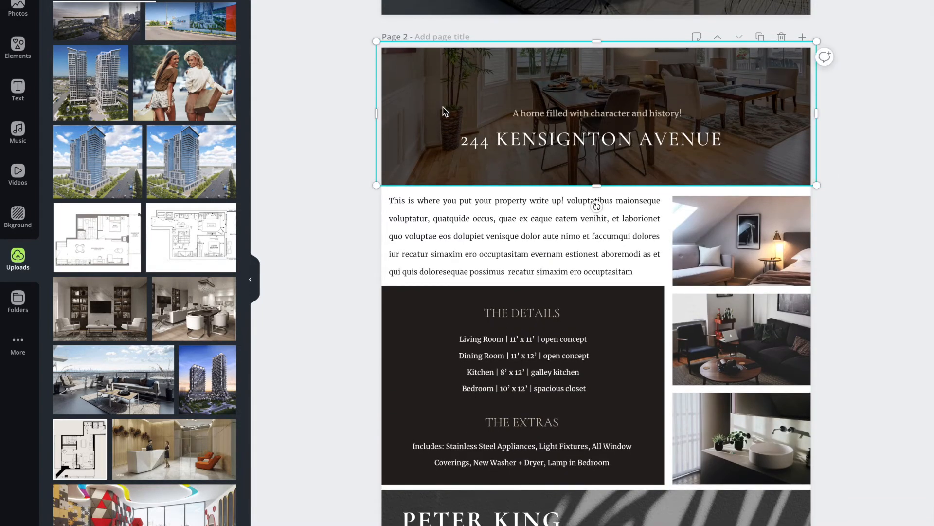
- Change the color of the cover's rectangular border frame to light blue
{"action": "scroll", "coordinate": [459, 108], "scroll_direction": "up", "scroll_amount": 4}
{"action": "left_click", "coordinate": [412, 37]}
{"action": "scroll", "coordinate": [411, 36], "scroll_direction": "up", "scroll_amount": 7}
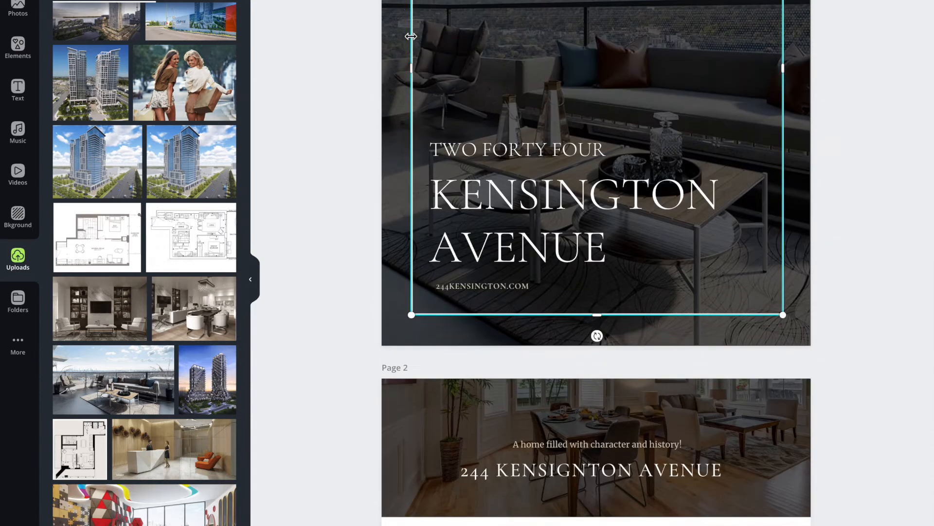
{"action": "scroll", "coordinate": [589, 97], "scroll_direction": "up", "scroll_amount": 3}
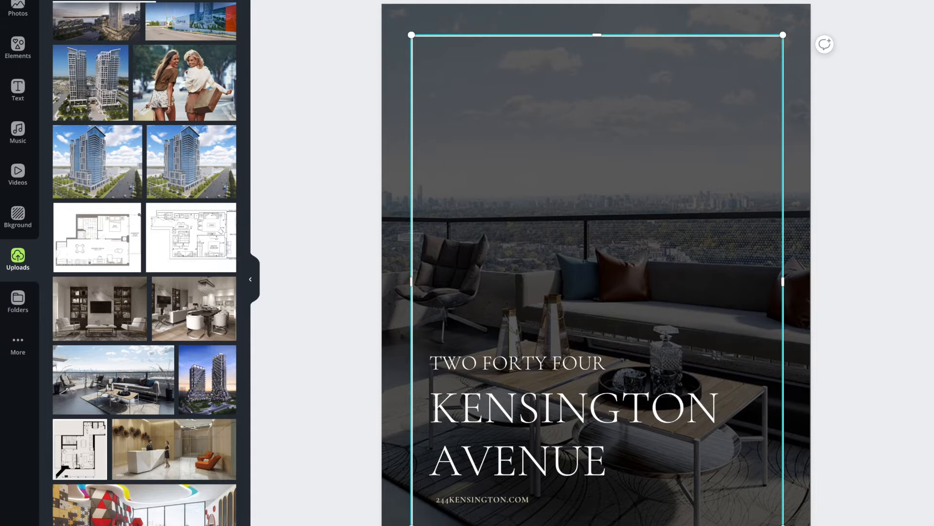
{"action": "left_click", "coordinate": [266, 1]}
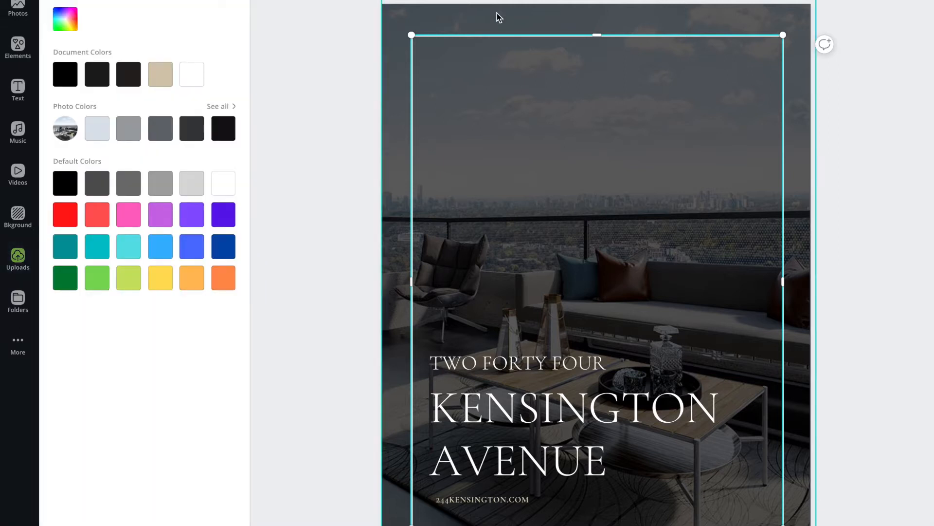
{"action": "left_click", "coordinate": [650, 23]}
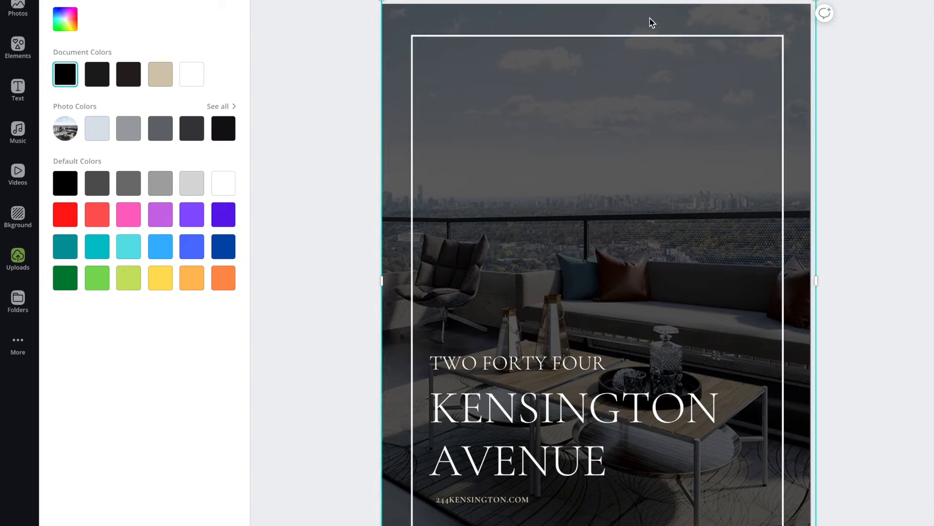
{"action": "left_click", "coordinate": [623, 36]}
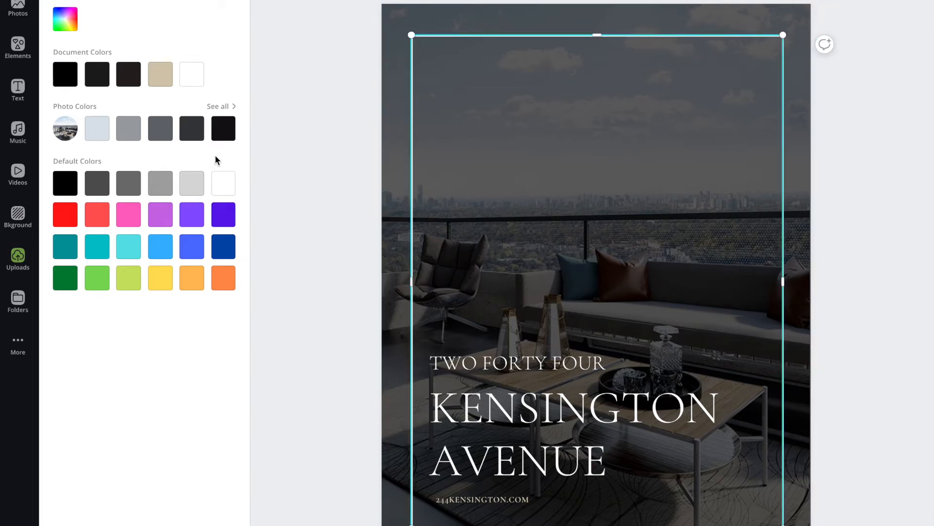
{"action": "left_click", "coordinate": [161, 251]}
{"action": "left_click", "coordinate": [304, 263]}
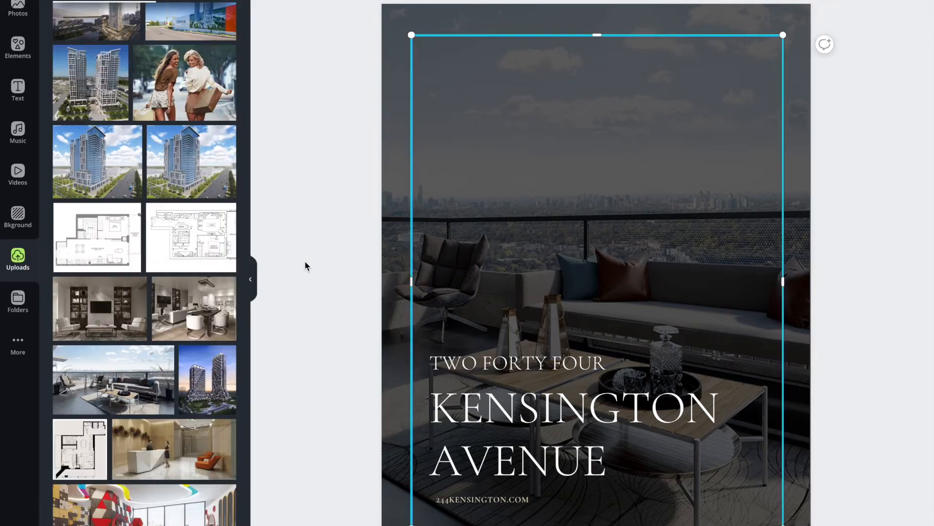
- Try black on the cover's rectangular border frame, and set the frame's color to white
{"action": "left_click", "coordinate": [412, 46]}
{"action": "left_click", "coordinate": [267, 1]}
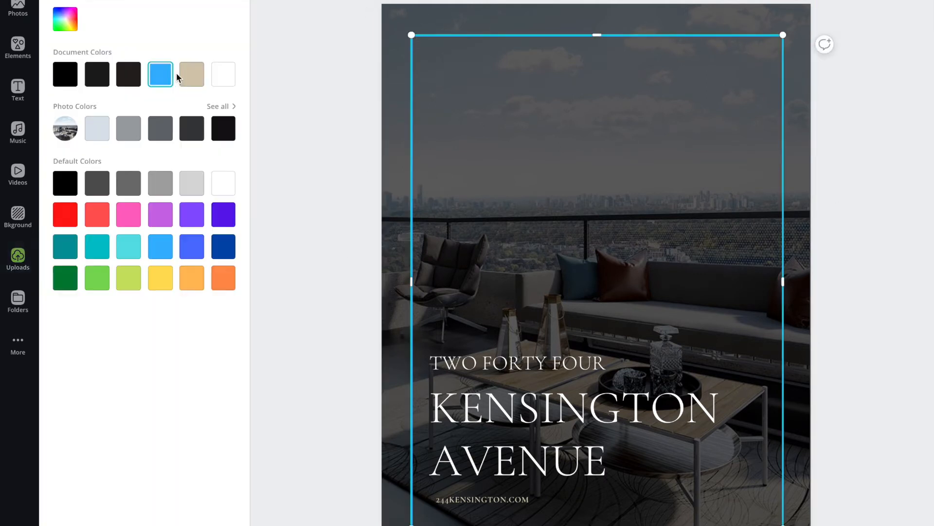
{"action": "left_click", "coordinate": [63, 77]}
{"action": "left_click", "coordinate": [318, 122]}
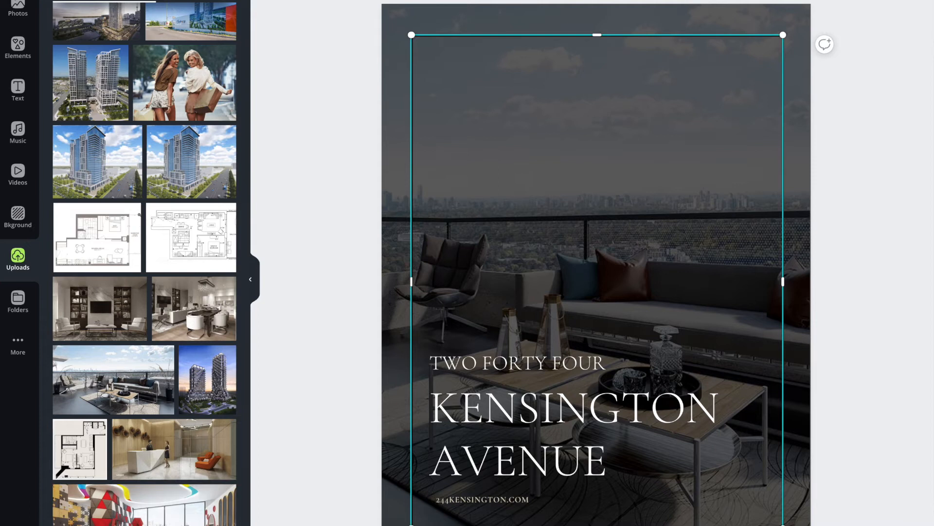
{"action": "left_click", "coordinate": [266, 1]}
{"action": "left_click", "coordinate": [192, 73]}
{"action": "left_click", "coordinate": [308, 74]}
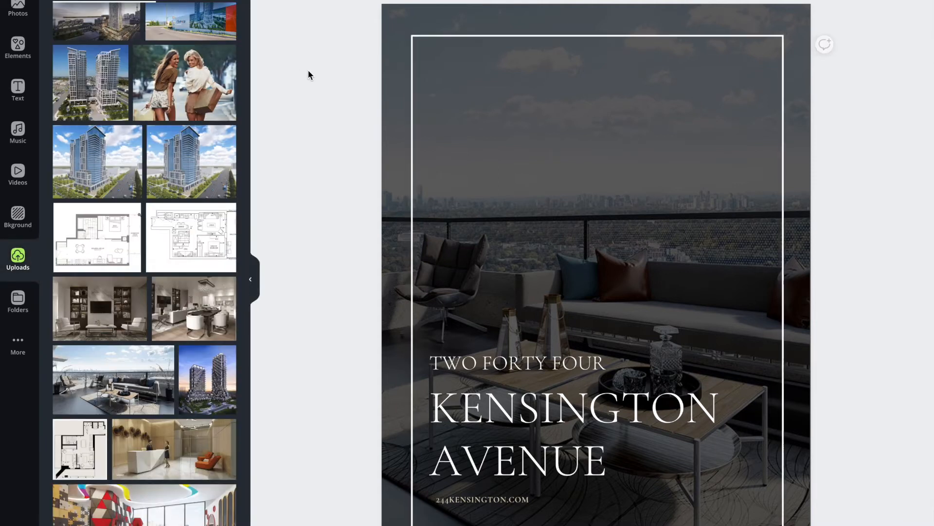
- Lower the upper edge of the dark overlay in page 2's header to expose a strip of the photo
{"action": "scroll", "coordinate": [308, 71], "scroll_direction": "down", "scroll_amount": 10}
{"action": "left_click", "coordinate": [492, 121]}
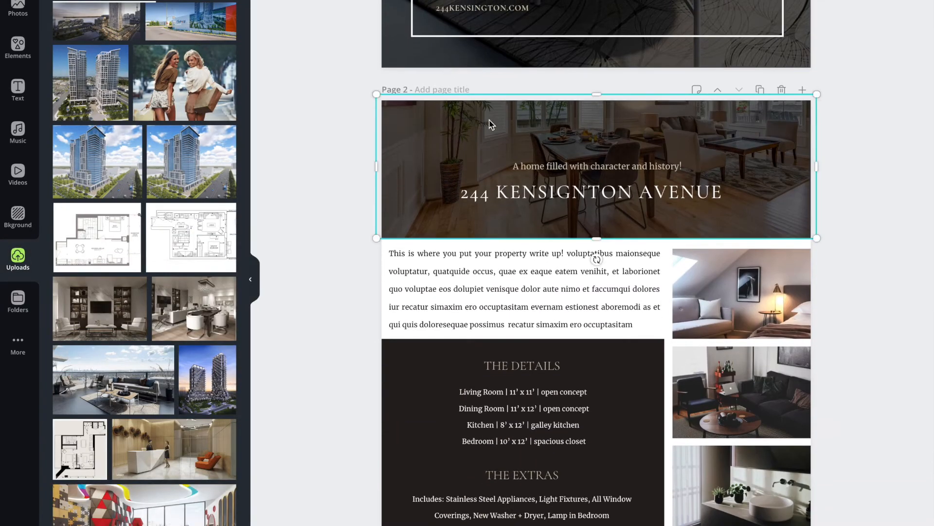
{"action": "left_click_drag", "start_coordinate": [598, 100], "coordinate": [598, 128]}
- Replace page 2's header photo with the uploaded living room photo with two armchairs, and shift it upward within its frame
{"action": "left_click", "coordinate": [532, 113]}
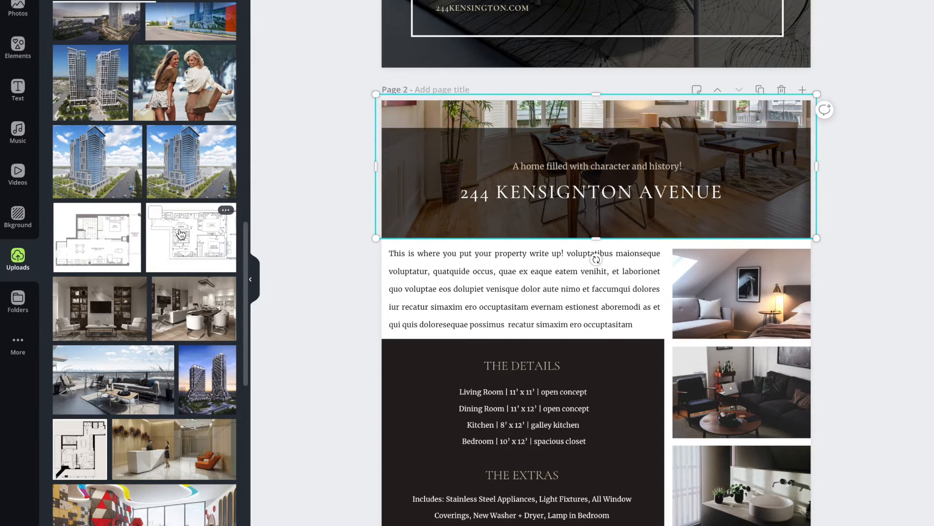
{"action": "scroll", "coordinate": [181, 234], "scroll_direction": "down", "scroll_amount": 3}
{"action": "left_click_drag", "start_coordinate": [85, 183], "coordinate": [429, 119]}
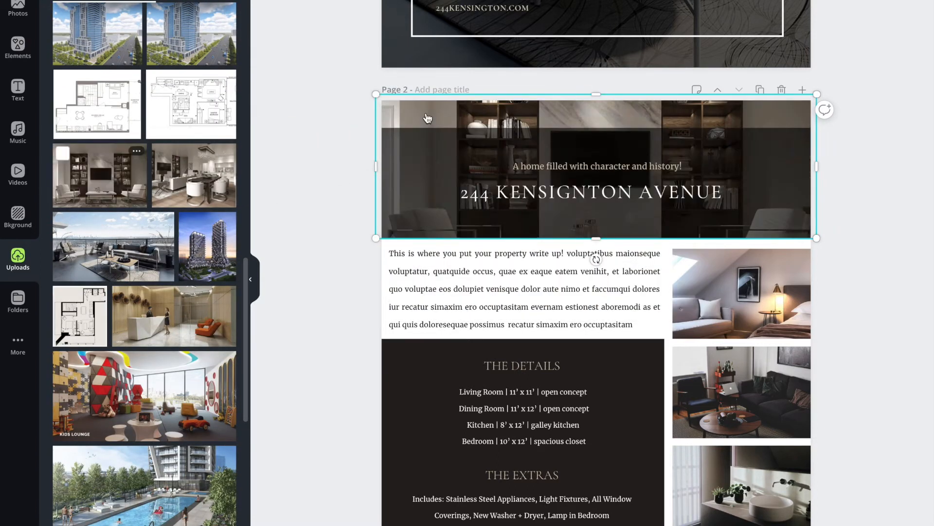
{"action": "double_click", "coordinate": [471, 122]}
{"action": "left_click_drag", "start_coordinate": [468, 129], "coordinate": [465, 80]}
{"action": "left_click", "coordinate": [329, 157]}
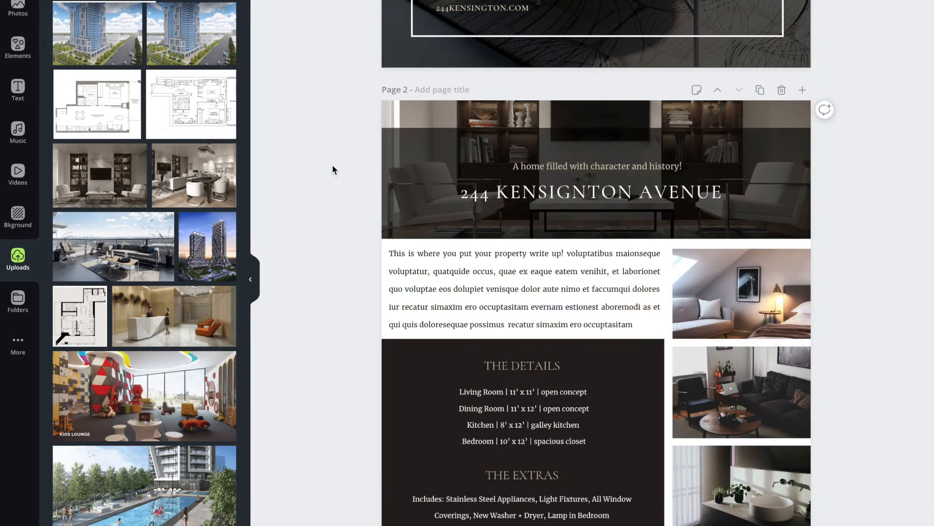
- Extend the dark overlay upward so it covers the full height of page 2's header photo
{"action": "left_click", "coordinate": [396, 157]}
{"action": "left_click_drag", "start_coordinate": [594, 127], "coordinate": [601, 94]}
{"action": "left_click", "coordinate": [375, 170]}
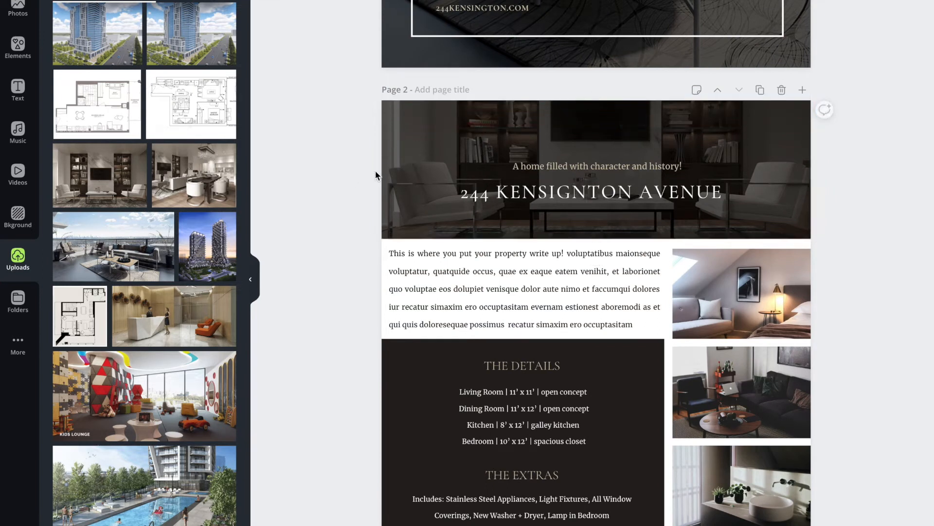
- Widen the letter spacing of the property address title in page 2's header
{"action": "left_click", "coordinate": [609, 168]}
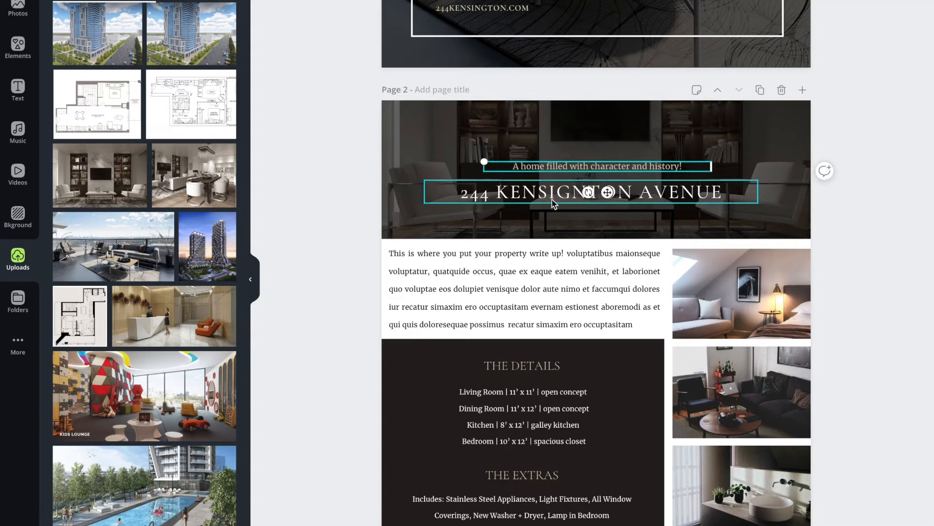
{"action": "left_click", "coordinate": [623, 191]}
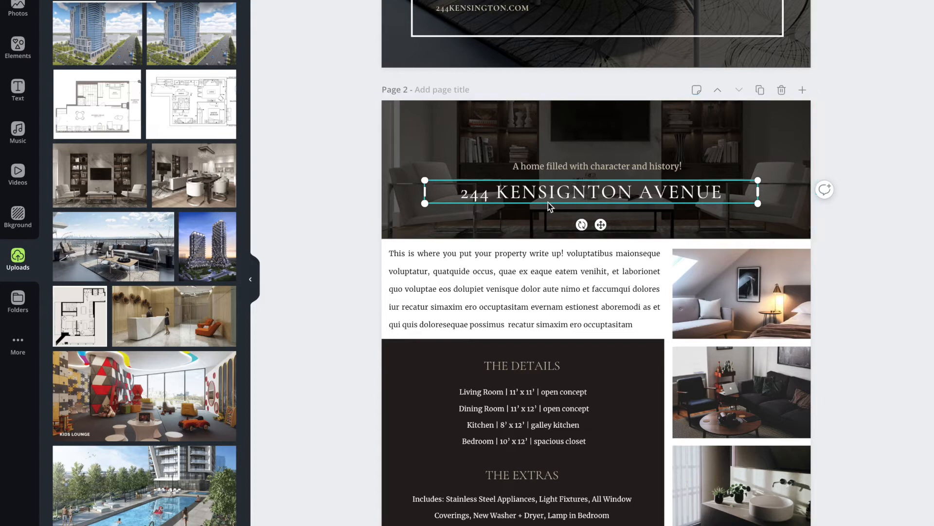
{"action": "double_click", "coordinate": [566, 195]}
{"action": "triple_click", "coordinate": [567, 196]}
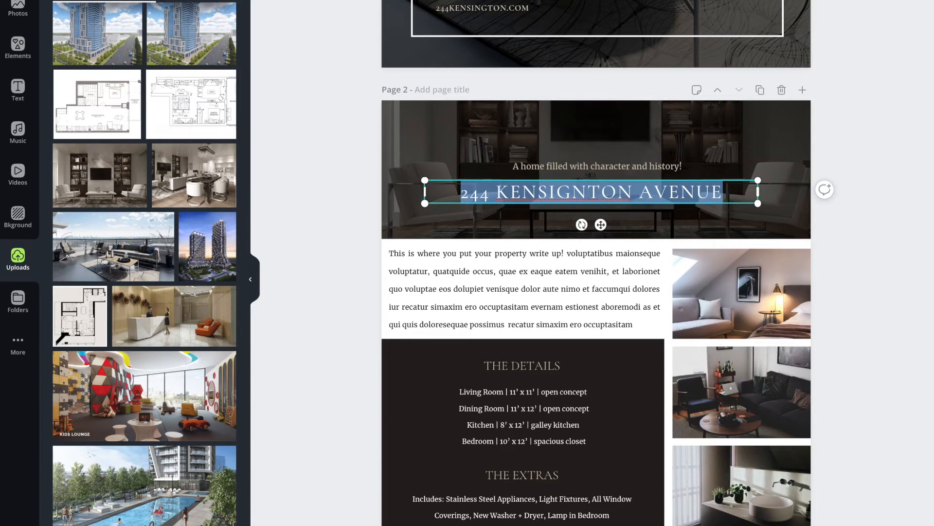
{"action": "left_click", "coordinate": [663, 1]}
{"action": "mouse_move", "coordinate": [656, 0]}
{"action": "left_mouse_down"}
{"action": "mouse_move", "coordinate": [681, 0]}
{"action": "mouse_move", "coordinate": [661, 1]}
{"action": "left_mouse_up"}
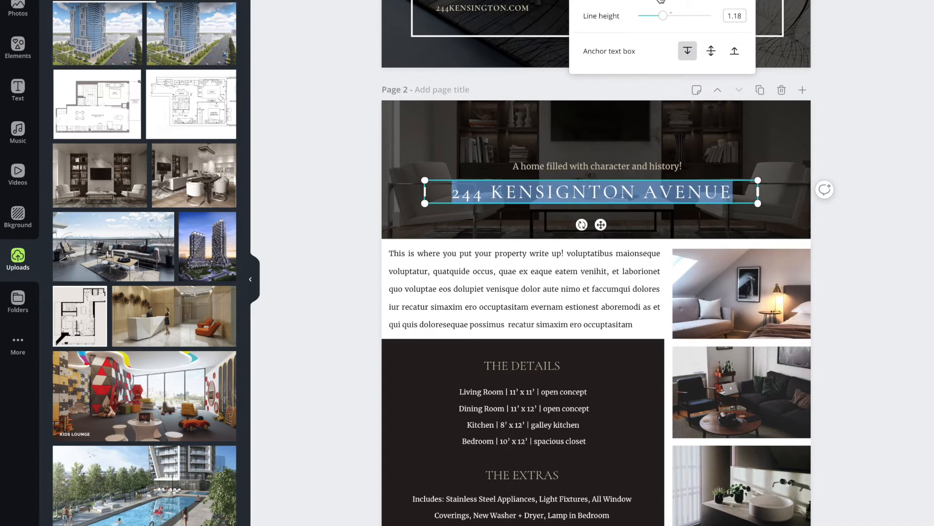
{"action": "left_click_drag", "start_coordinate": [661, 1], "coordinate": [664, 1]}
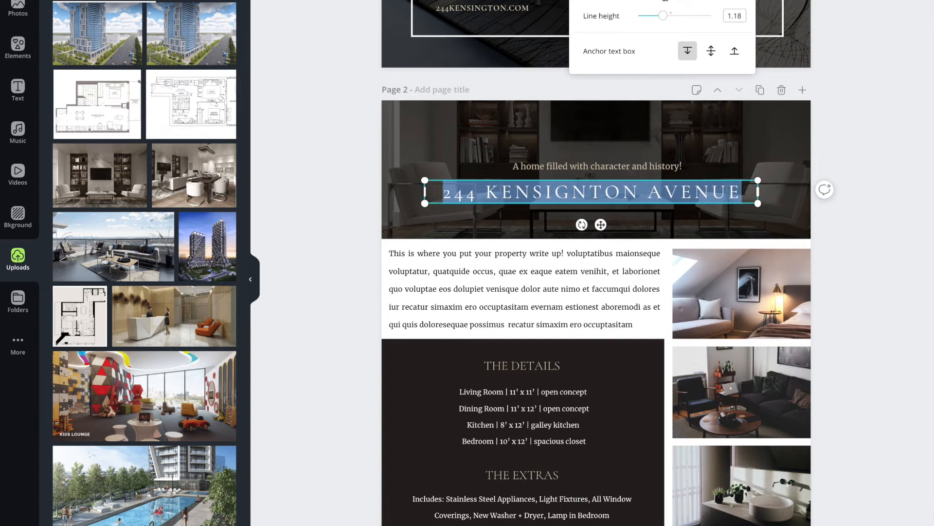
{"action": "left_click_drag", "start_coordinate": [665, 0], "coordinate": [665, 1]}
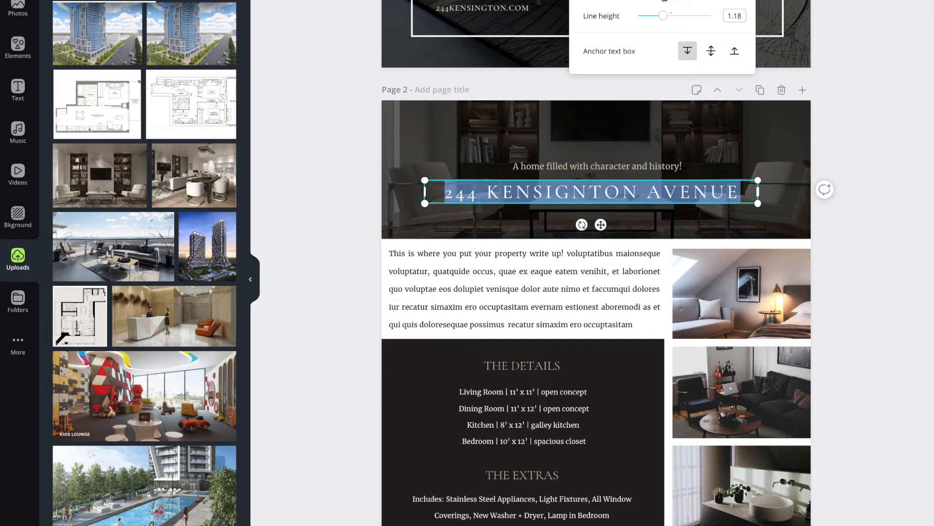
- Correct the misspelled street name in page 2's header title to "KENSINGTON"
{"action": "left_click", "coordinate": [694, 192]}
{"action": "left_click", "coordinate": [571, 192]}
{"action": "key", "text": "BackSpace"}
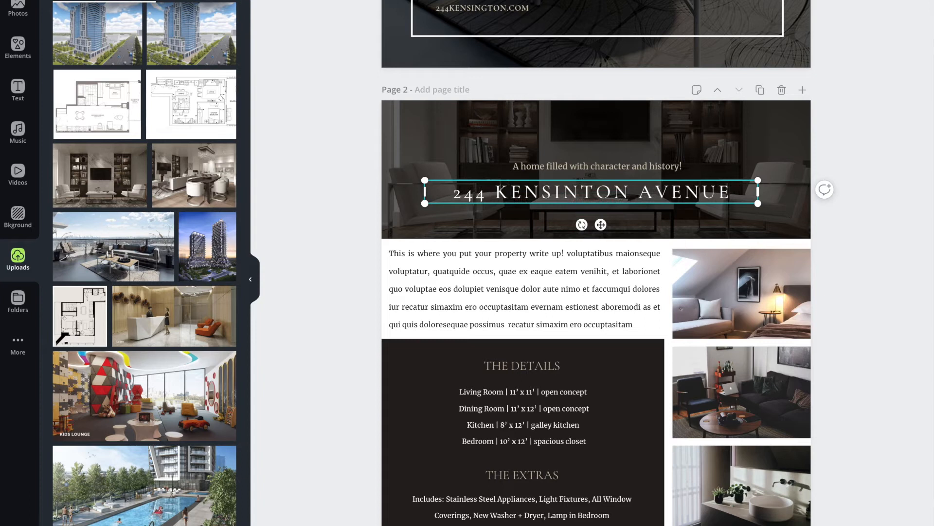
{"action": "left_click", "coordinate": [580, 192]}
{"action": "type", "text": "G"}
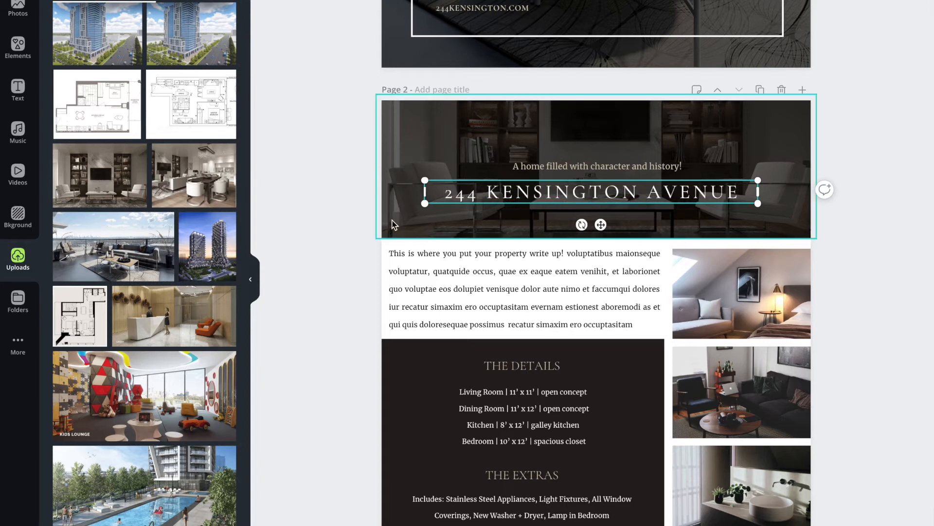
{"action": "left_click", "coordinate": [352, 222]}
{"action": "scroll", "coordinate": [573, 200], "scroll_direction": "down", "scroll_amount": 1}
{"action": "left_click_drag", "start_coordinate": [579, 157], "coordinate": [586, 156]}
{"action": "left_click", "coordinate": [582, 125]}
{"action": "scroll", "coordinate": [582, 142], "scroll_direction": "down", "scroll_amount": 2}
{"action": "left_click", "coordinate": [581, 160]}
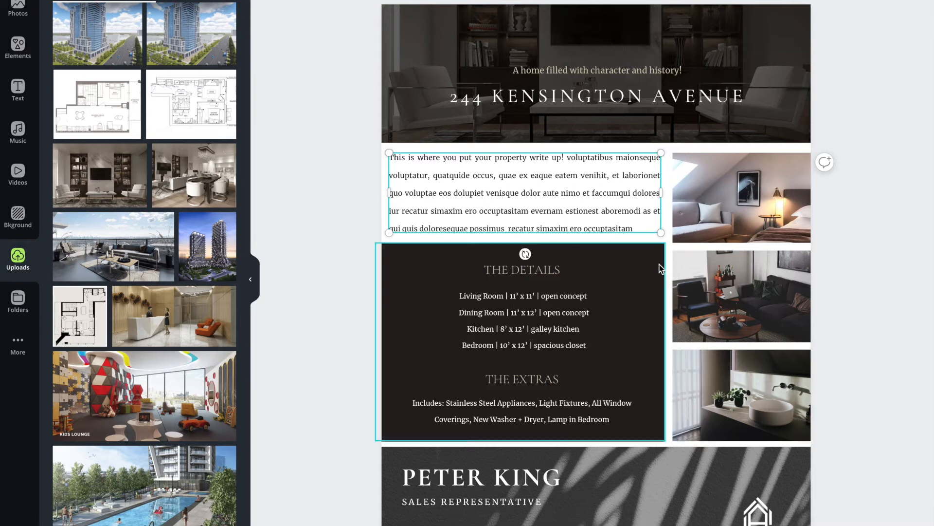
- Delete the dark box and the text of "THE DETAILS" and "THE EXTRAS" on page 2, and undo the deletion
{"action": "left_click", "coordinate": [654, 277]}
{"action": "left_click", "coordinate": [530, 271], "text": "shift"}
{"action": "left_click", "coordinate": [532, 320], "text": "shift"}
{"action": "left_click", "coordinate": [532, 380], "text": "shift"}
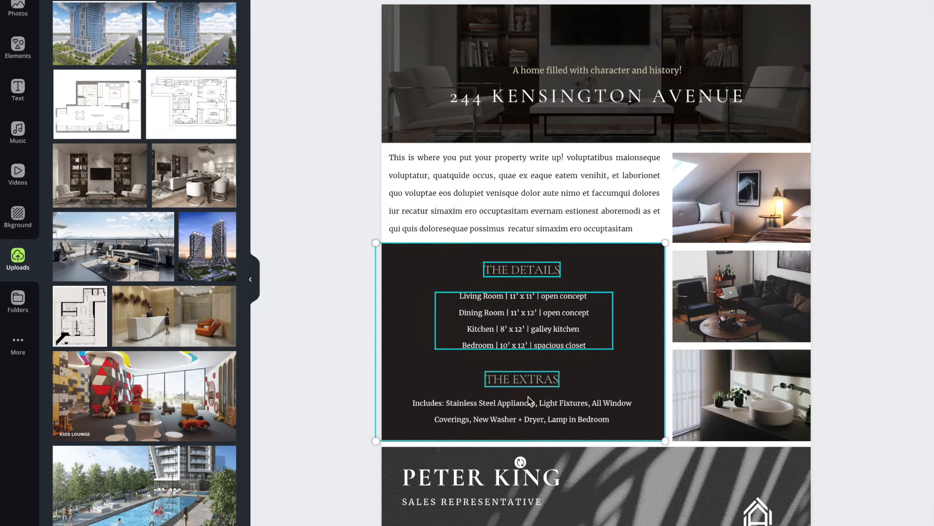
{"action": "key", "text": "Delete"}
{"action": "left_click", "coordinate": [546, 213]}
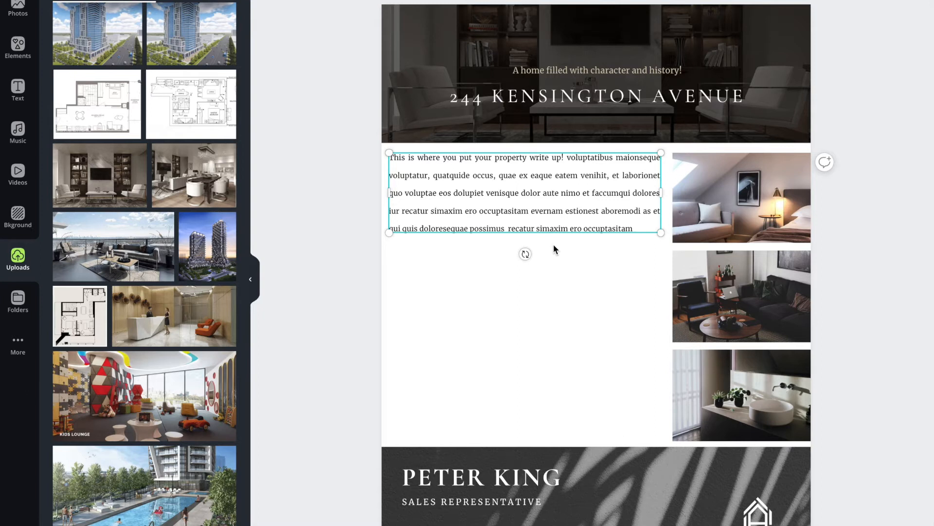
{"action": "key", "text": "ctrl+z"}
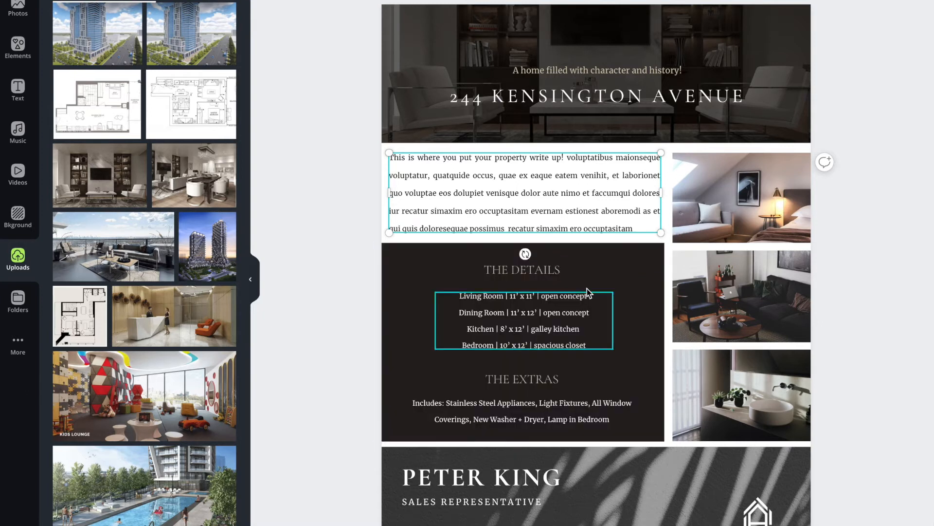
{"action": "left_click", "coordinate": [528, 275]}
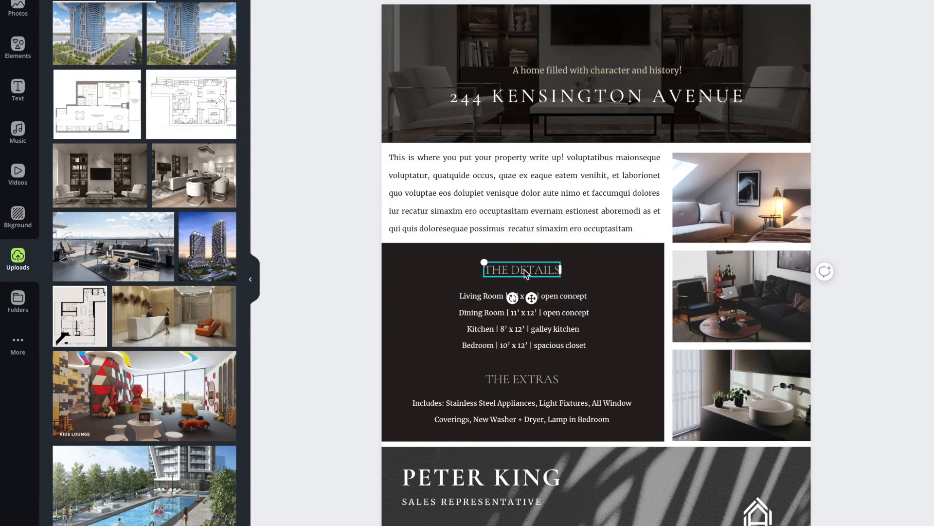
{"action": "left_click", "coordinate": [570, 316]}
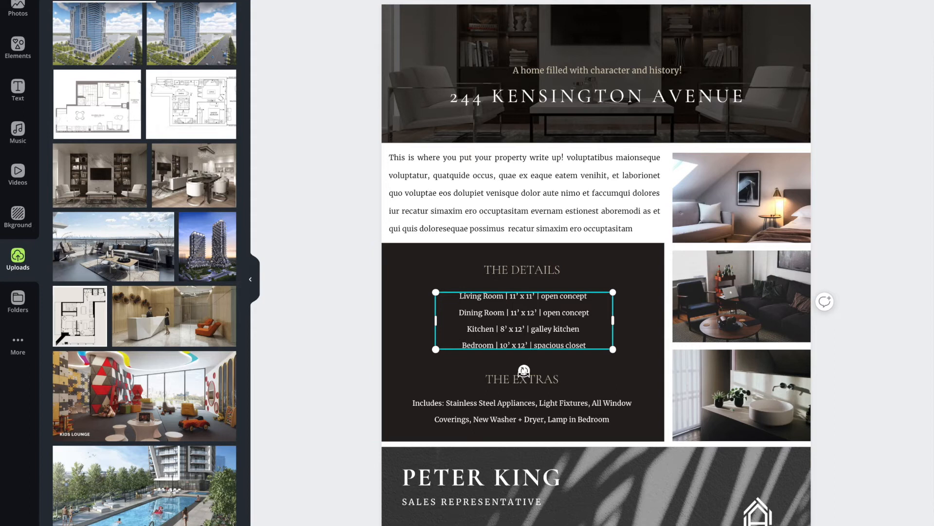
{"action": "left_click", "coordinate": [501, 380]}
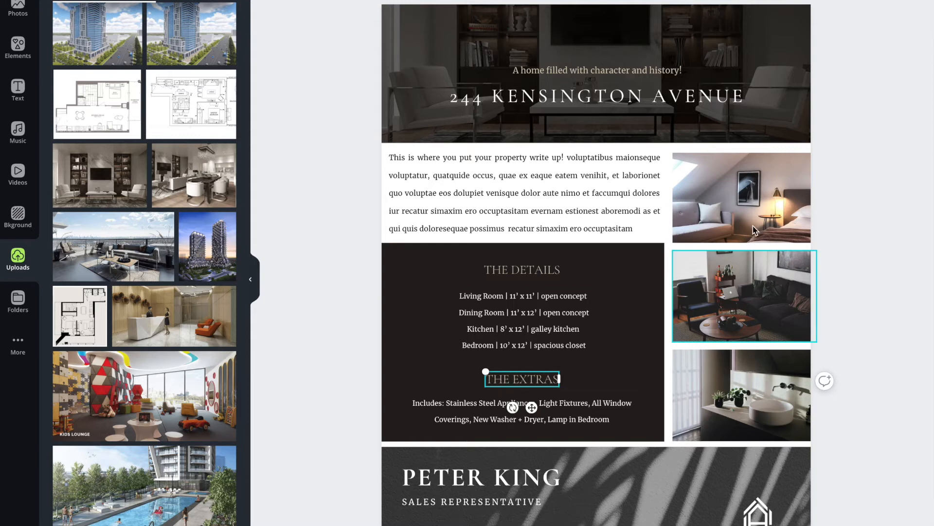
- Replace the middle of the three stacked photos on page 2 with the uploaded kids lounge photo
{"action": "left_click_drag", "start_coordinate": [110, 426], "coordinate": [708, 306]}
{"action": "double_click", "coordinate": [727, 306]}
{"action": "left_click", "coordinate": [846, 314]}
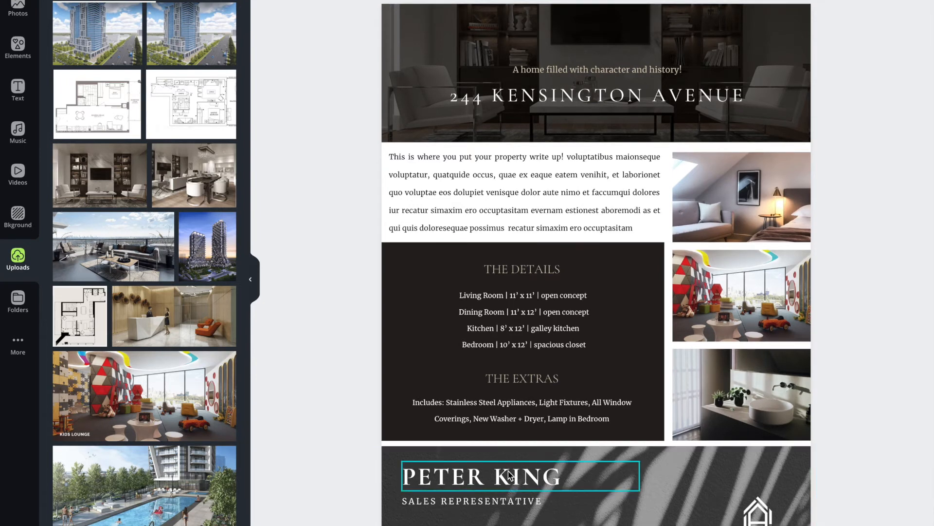
- Remove the leaf-shadow texture image from behind the sales representative section on page 2
{"action": "left_click", "coordinate": [759, 518]}
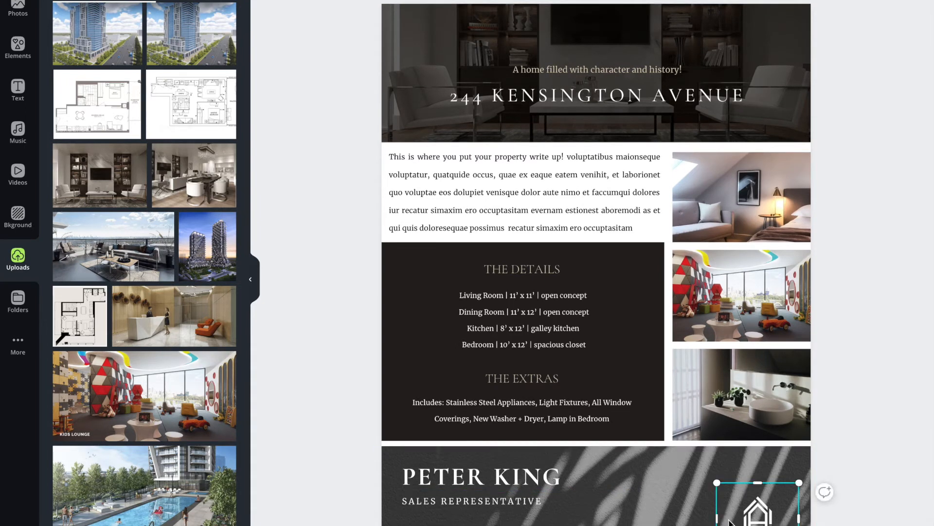
{"action": "key", "text": "Escape"}
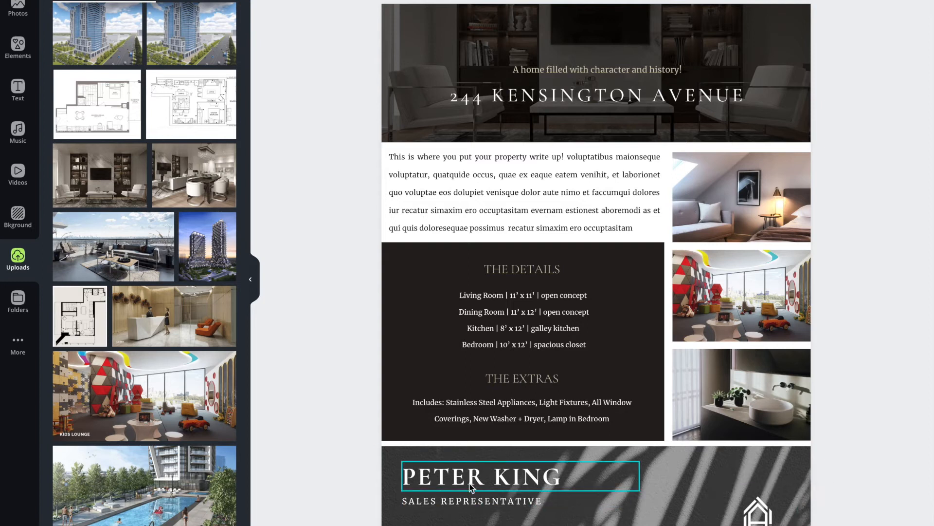
{"action": "left_click", "coordinate": [725, 474]}
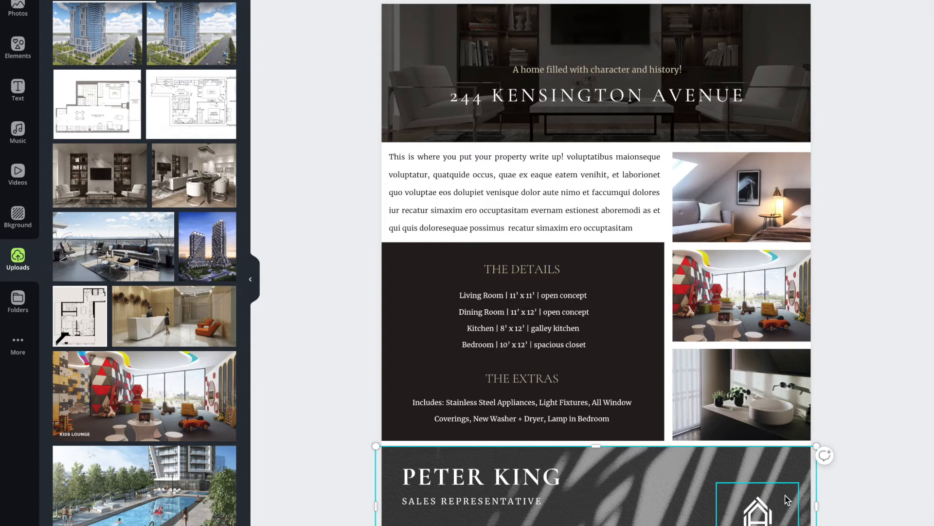
{"action": "key", "text": "Delete"}
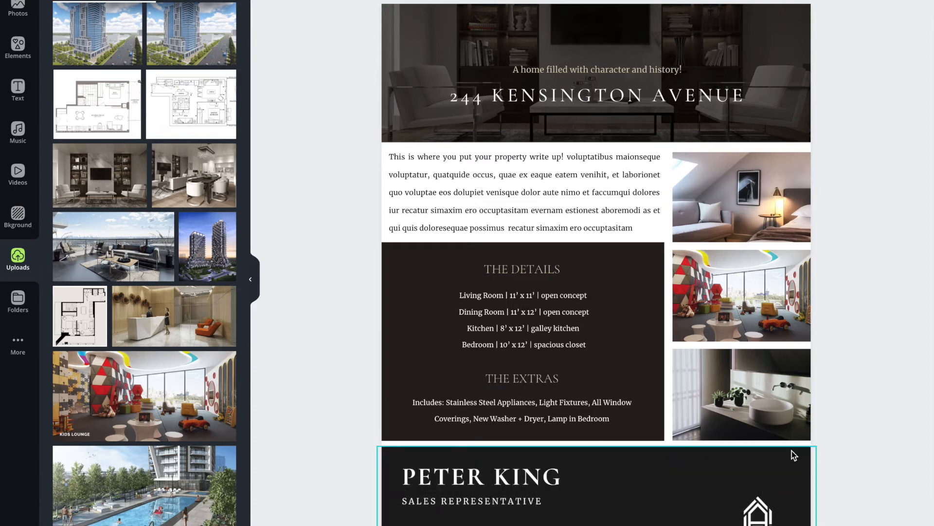
- Try black for the box behind "THE DETAILS" and "THE EXTRAS", and set it to the document's charcoal color
{"action": "left_click", "coordinate": [402, 274]}
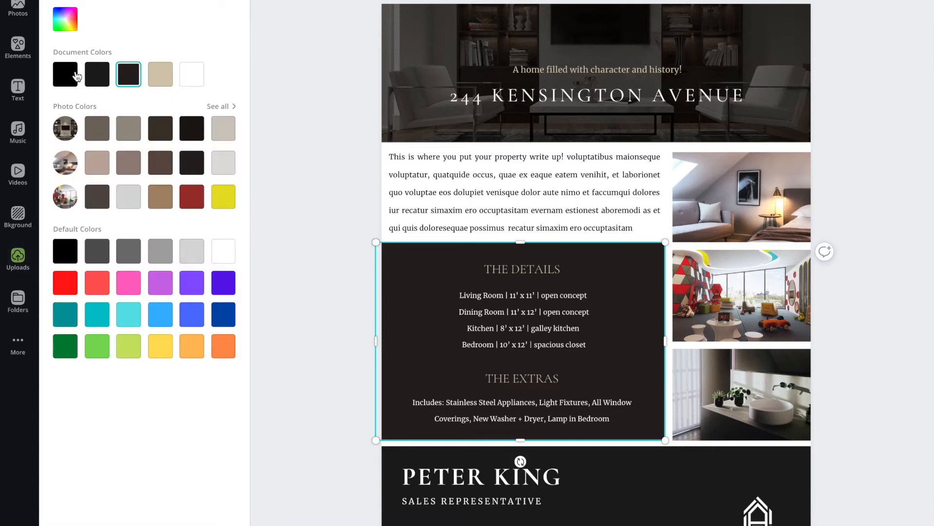
{"action": "left_click", "coordinate": [66, 76]}
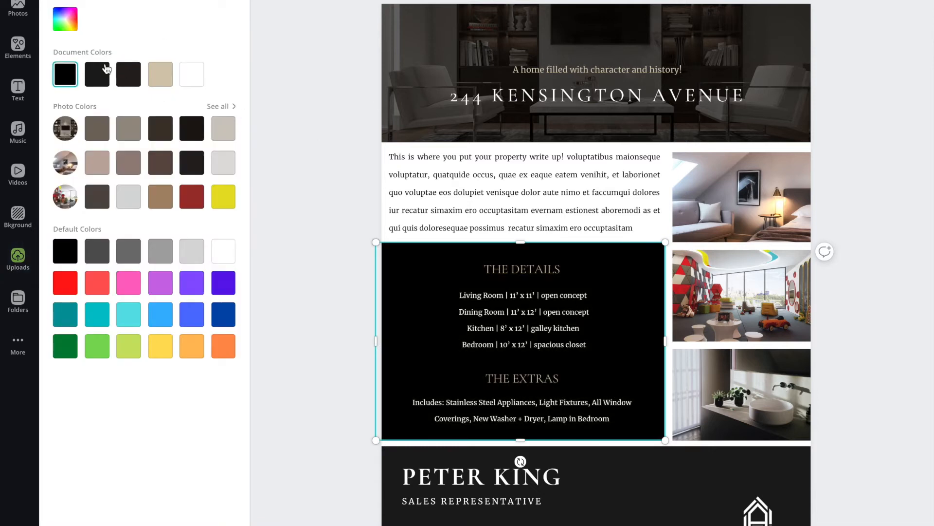
{"action": "left_click", "coordinate": [97, 74]}
{"action": "left_click", "coordinate": [397, 247]}
{"action": "left_click", "coordinate": [317, 267]}
- Try black as the sales representative section's background color, and restore charcoal
{"action": "left_click", "coordinate": [421, 461]}
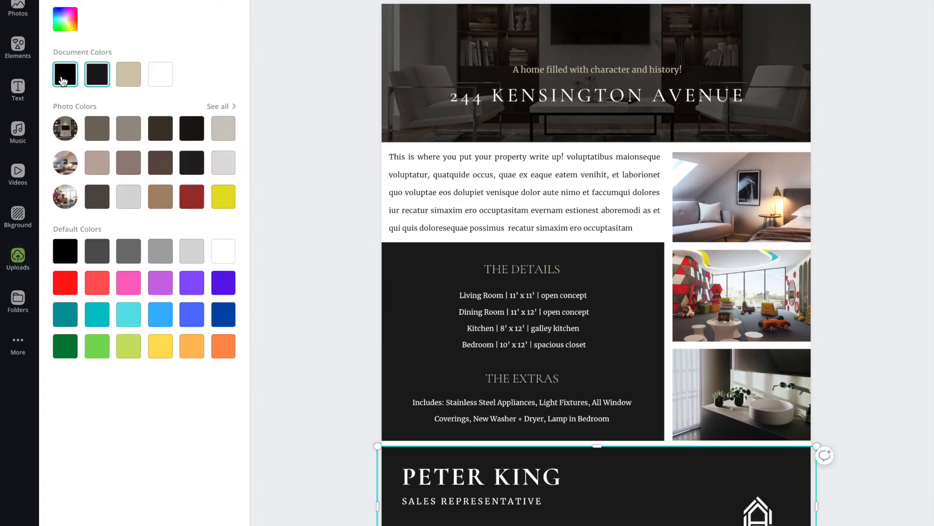
{"action": "left_click", "coordinate": [68, 76]}
{"action": "left_click", "coordinate": [100, 77]}
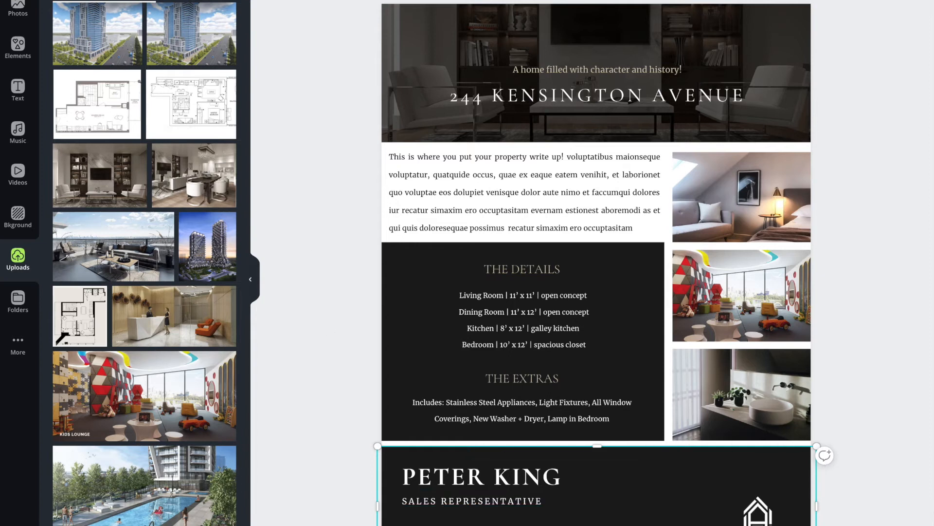
- Try gray for the sales representative section's background, and set it to the mauve-brown color taken from the bedroom photo
{"action": "left_click", "coordinate": [129, 251]}
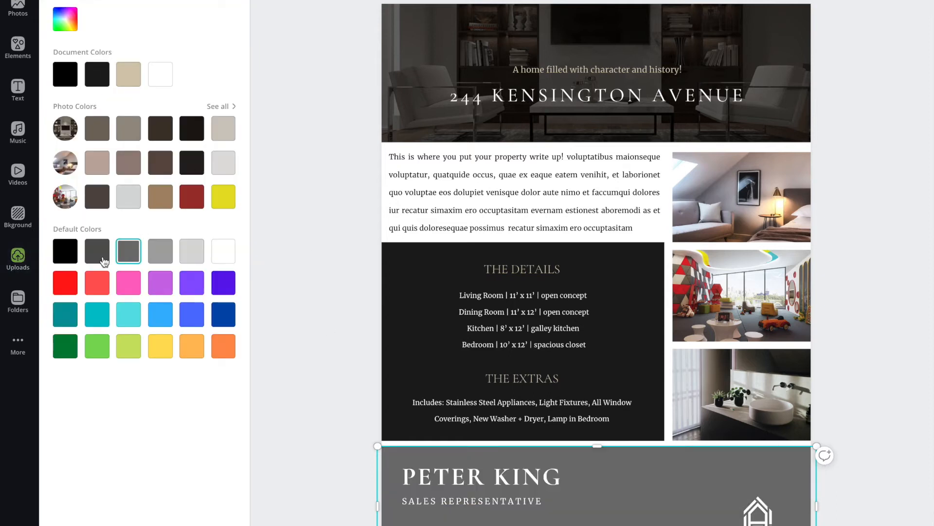
{"action": "left_click", "coordinate": [129, 162]}
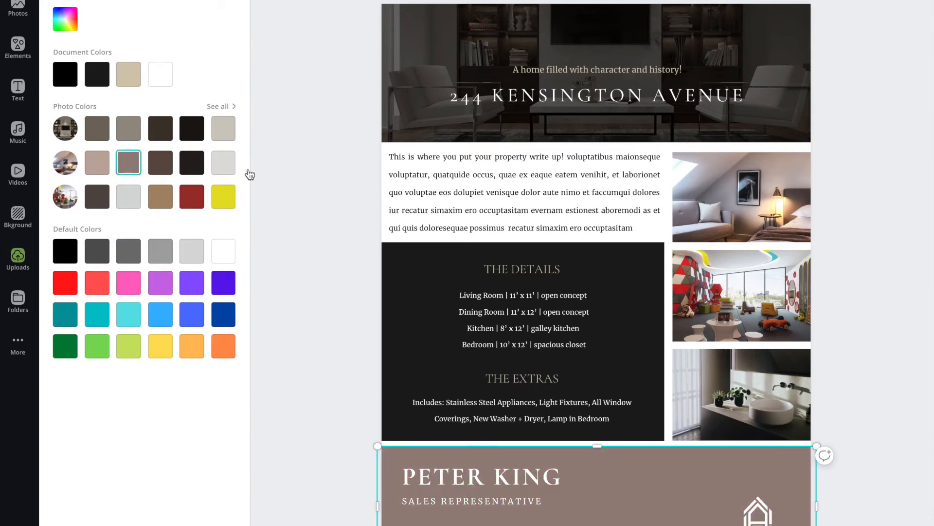
{"action": "left_click", "coordinate": [316, 183]}
{"action": "left_click", "coordinate": [336, 265]}
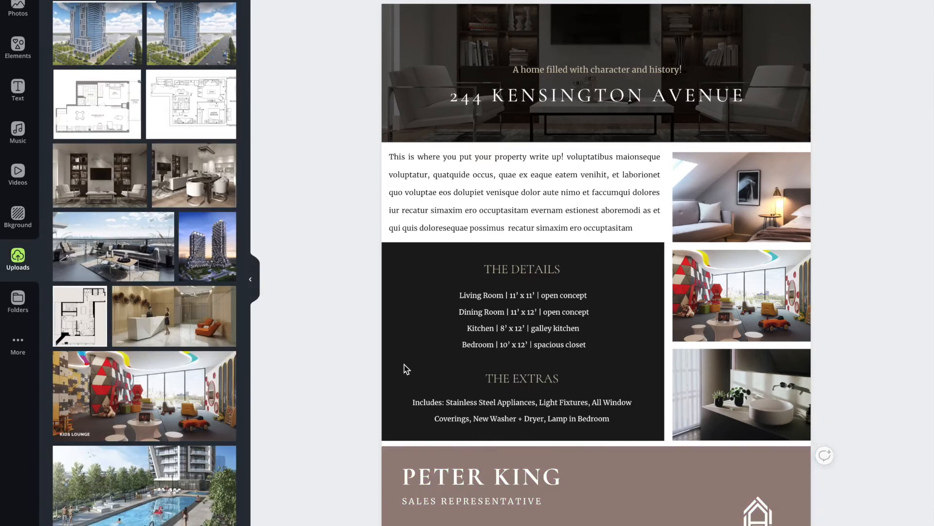
- Insert the uploaded cutout portrait of the man in the gray blazer onto page 2
{"action": "scroll", "coordinate": [121, 265], "scroll_direction": "down", "scroll_amount": 5}
{"action": "scroll", "coordinate": [121, 265], "scroll_direction": "down", "scroll_amount": 15}
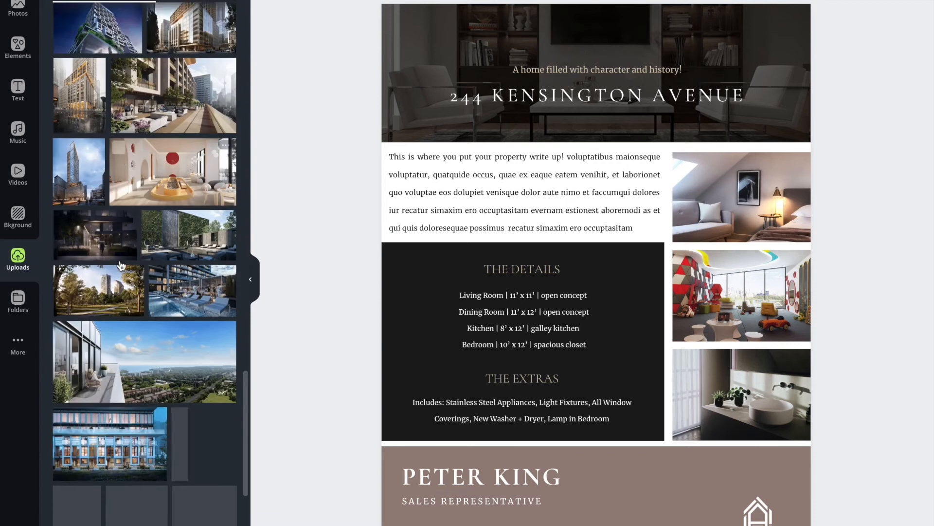
{"action": "scroll", "coordinate": [121, 266], "scroll_direction": "down", "scroll_amount": 15}
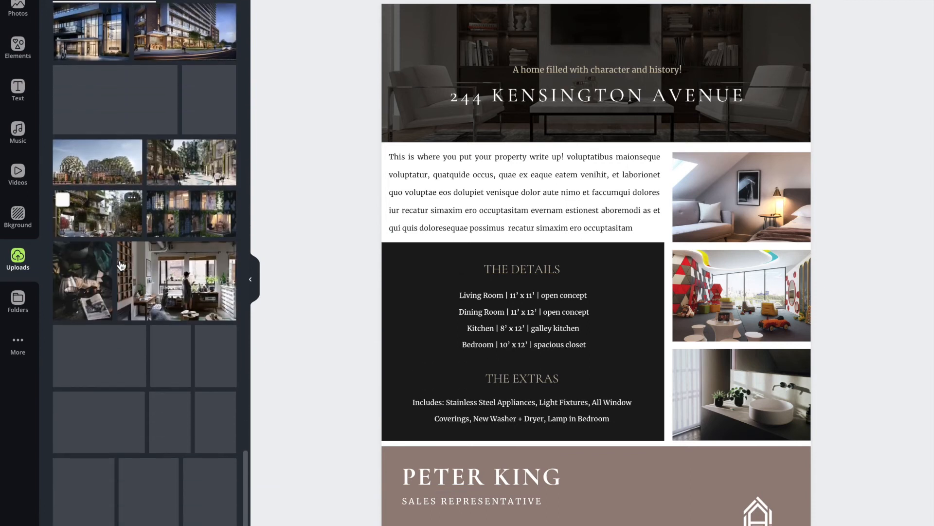
{"action": "scroll", "coordinate": [121, 265], "scroll_direction": "down", "scroll_amount": 10}
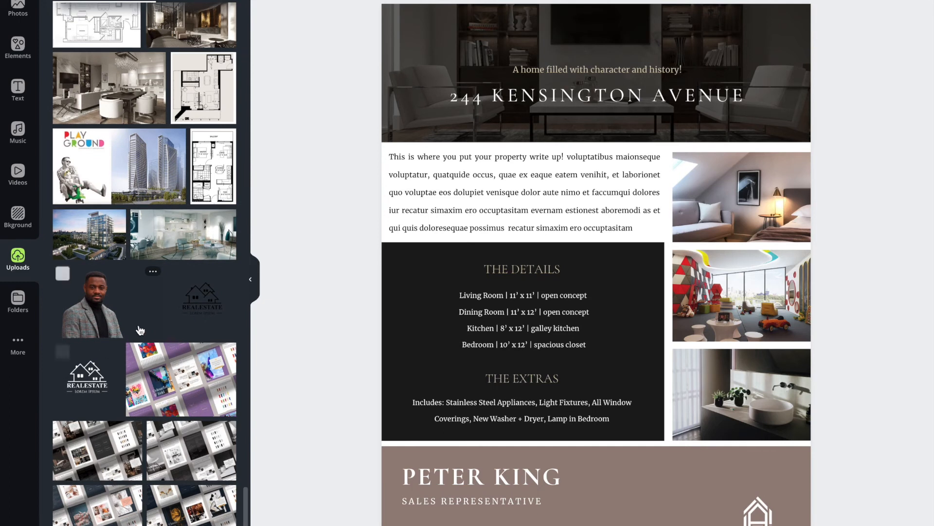
{"action": "left_click", "coordinate": [94, 298]}
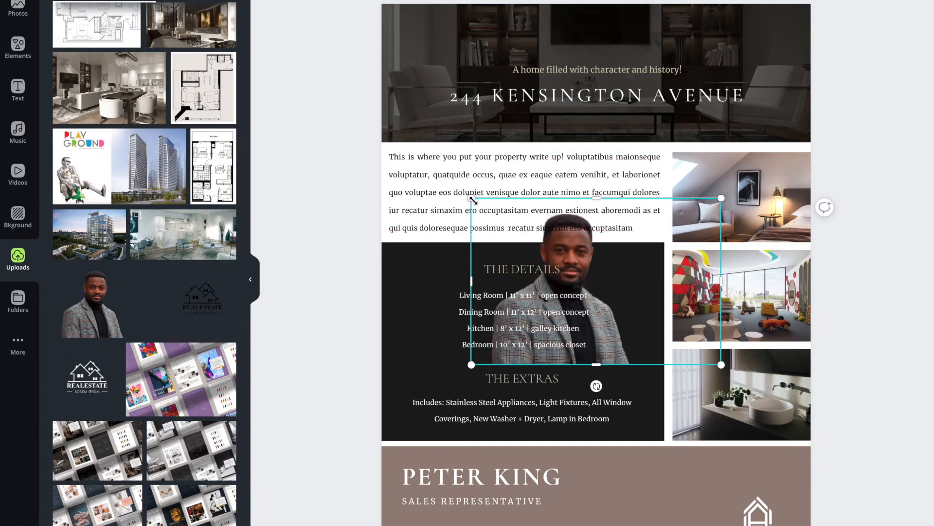
- Shrink the portrait, place it at the left end of the sales representative section, and size it to fill the section's height
{"action": "left_click_drag", "start_coordinate": [485, 203], "coordinate": [599, 256]}
{"action": "left_click_drag", "start_coordinate": [633, 312], "coordinate": [420, 494]}
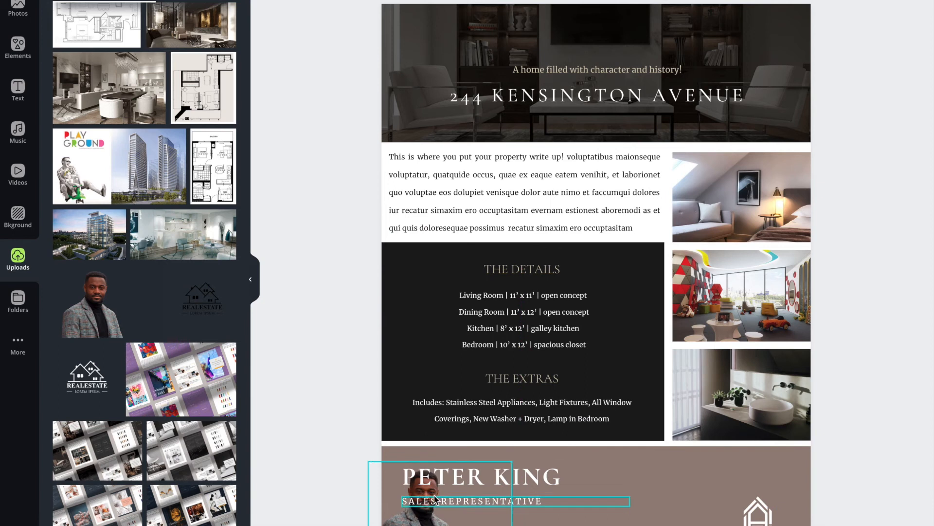
{"action": "left_click_drag", "start_coordinate": [512, 463], "coordinate": [552, 453]}
- Move the sales representative's name and job title together to the right so they clear the portrait
{"action": "left_click", "coordinate": [478, 483]}
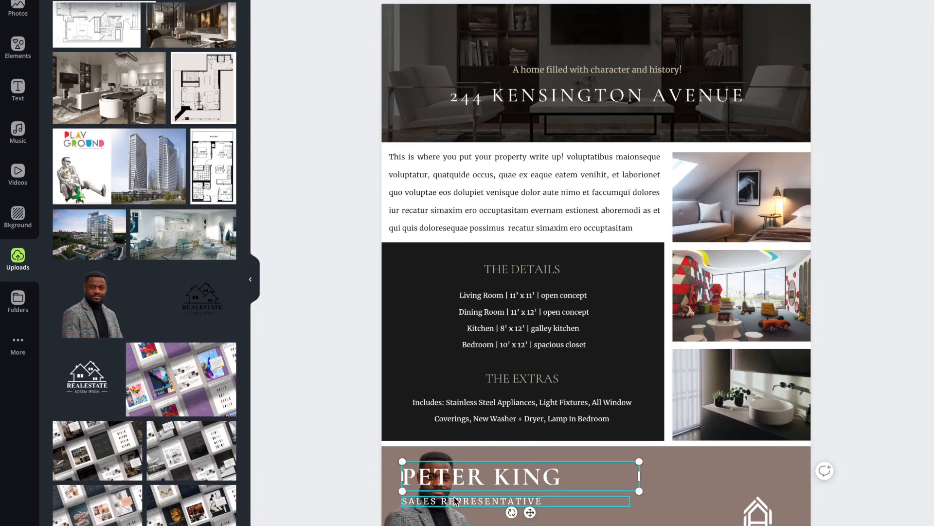
{"action": "left_click", "coordinate": [435, 502], "text": "shift"}
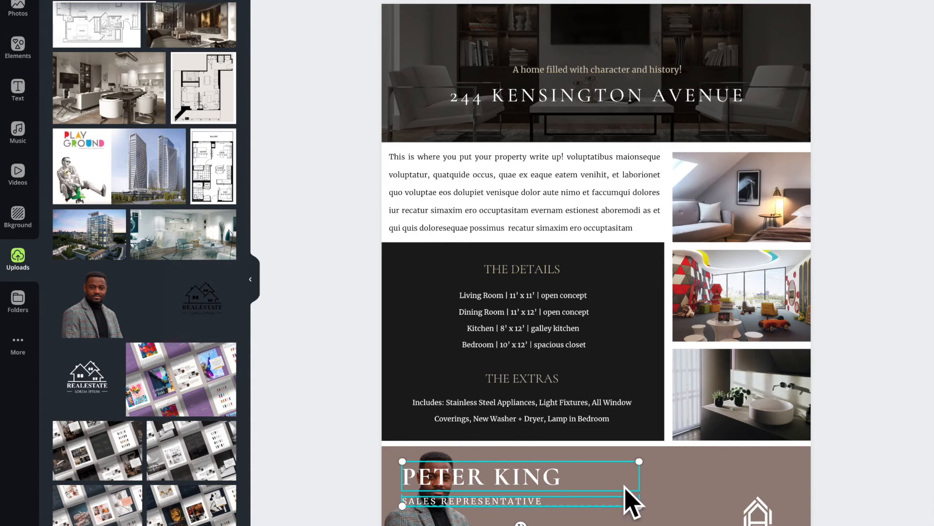
{"action": "mouse_move", "coordinate": [471, 486]}
{"action": "left_mouse_down"}
{"action": "mouse_move", "coordinate": [537, 482]}
{"action": "mouse_move", "coordinate": [542, 489]}
{"action": "mouse_move", "coordinate": [487, 490]}
{"action": "left_mouse_up"}
{"action": "left_click", "coordinate": [713, 497]}
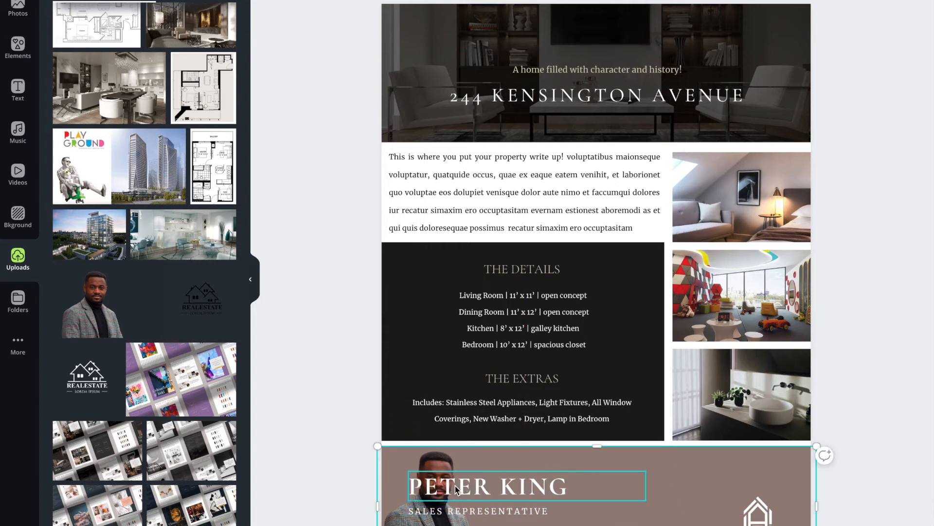
{"action": "left_click", "coordinate": [458, 490]}
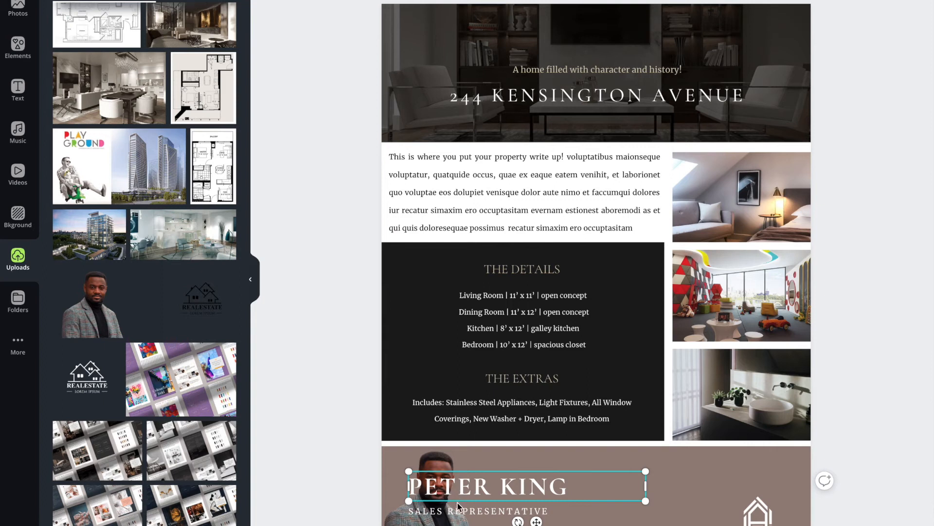
{"action": "left_click", "coordinate": [448, 515], "text": "shift"}
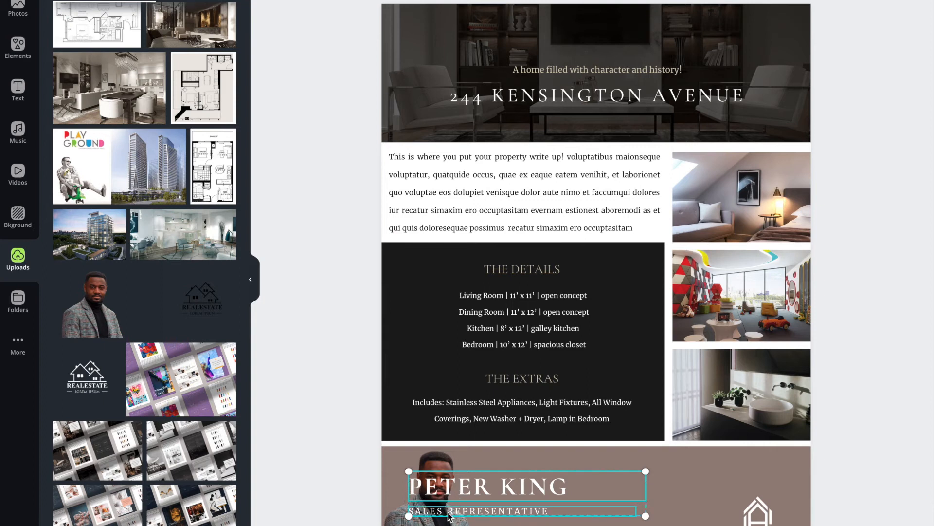
{"action": "left_click_drag", "start_coordinate": [520, 483], "coordinate": [546, 481]}
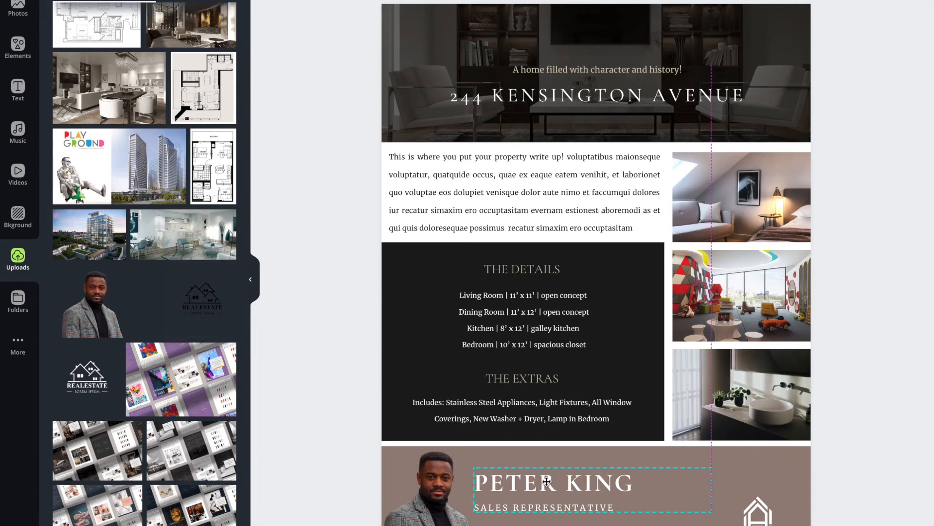
{"action": "mouse_move", "coordinate": [546, 481]}
{"action": "left_mouse_down"}
{"action": "mouse_move", "coordinate": [502, 482]}
{"action": "mouse_move", "coordinate": [553, 478]}
{"action": "left_mouse_up"}
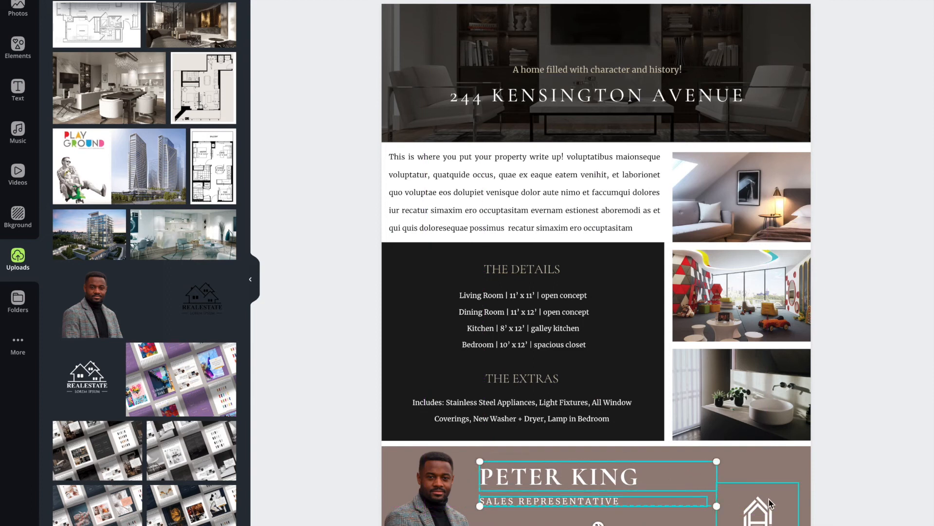
- Delete the house logo from the sales representative section
{"action": "left_click", "coordinate": [783, 487]}
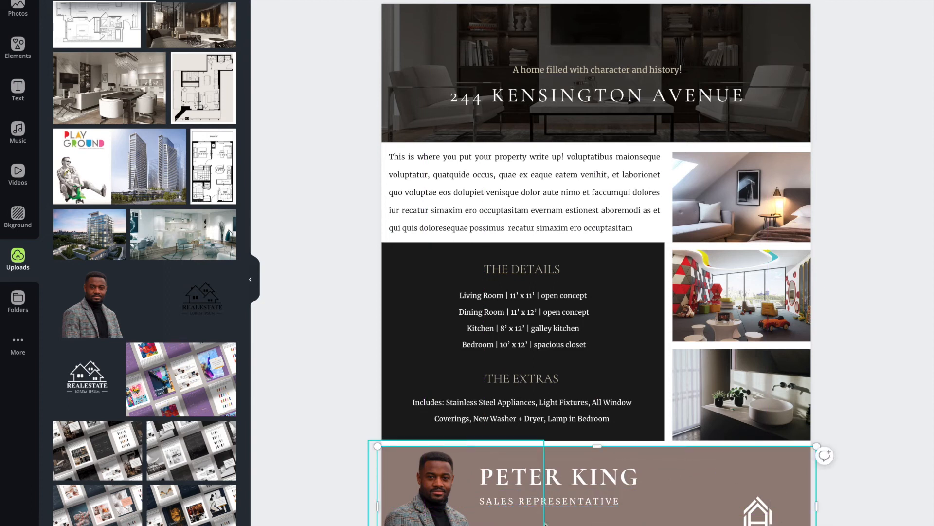
{"action": "left_click", "coordinate": [793, 521]}
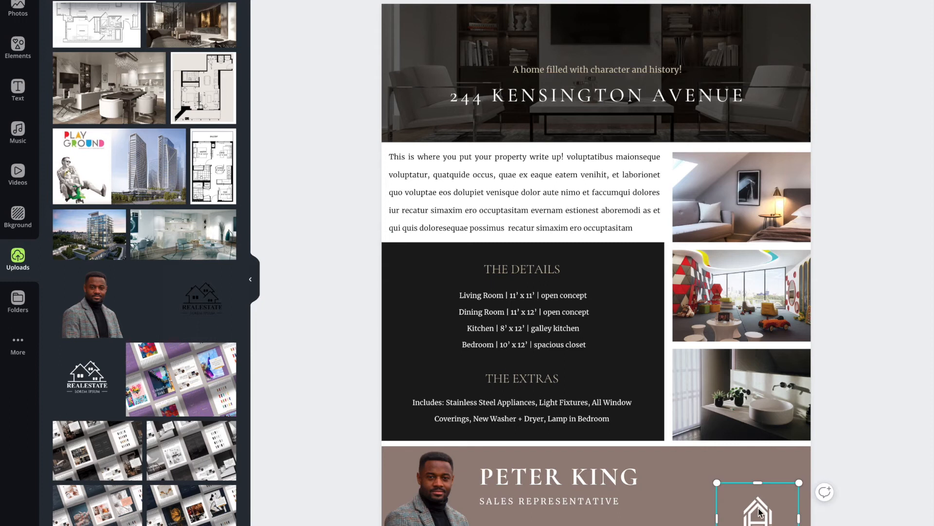
{"action": "key", "text": "Delete"}
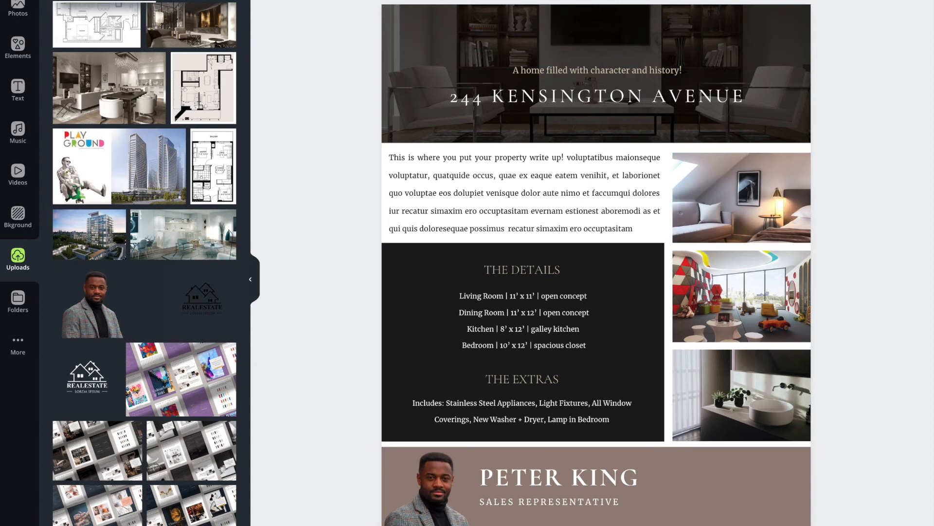
- Adjust the letter spacing of the sales representative's contact details and shift the portrait slightly left
{"action": "left_click", "coordinate": [662, 0]}
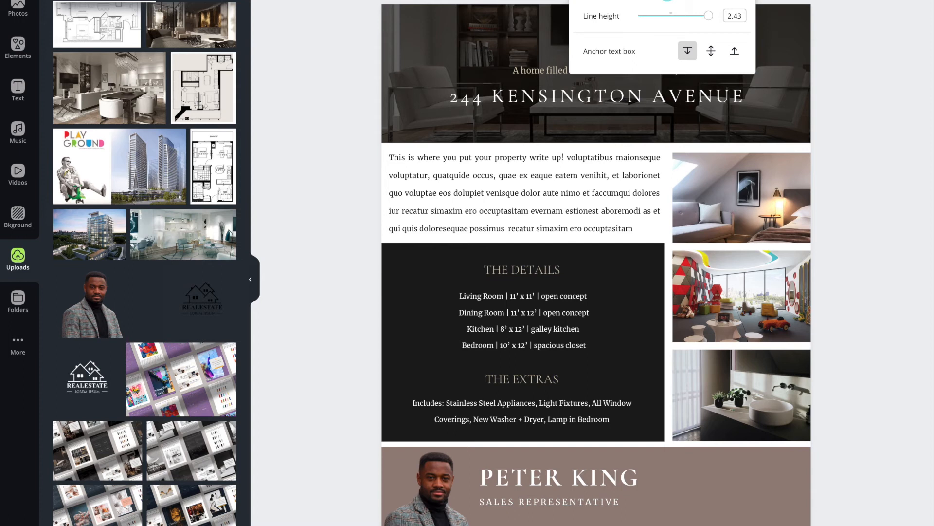
{"action": "left_click", "coordinate": [665, 0]}
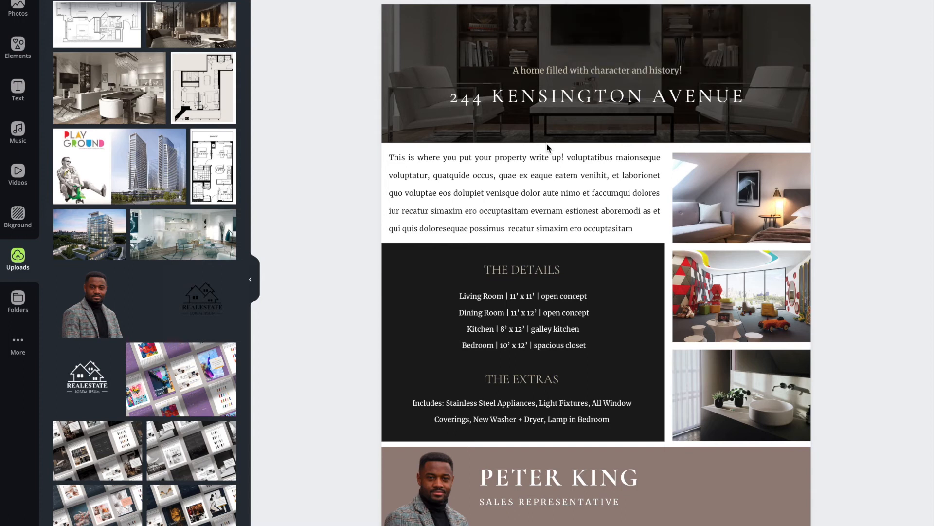
{"action": "left_click", "coordinate": [665, 1]}
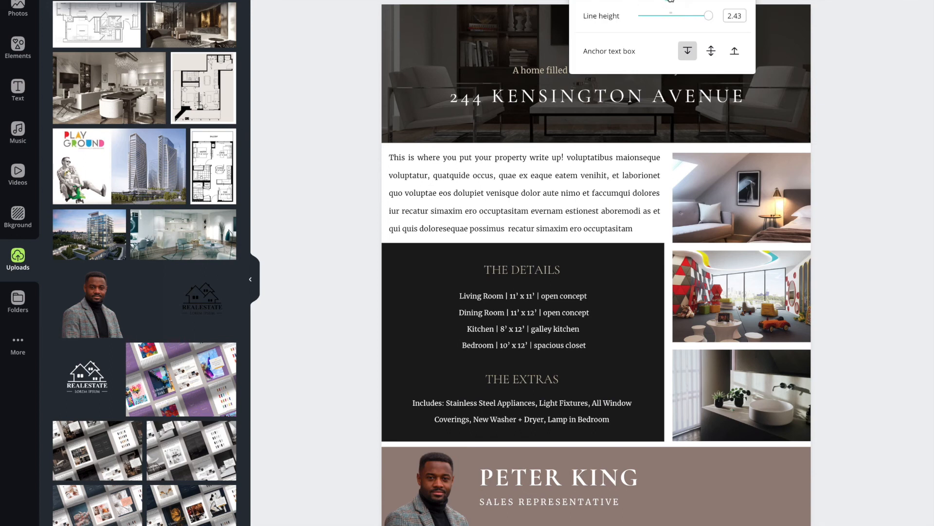
{"action": "left_click", "coordinate": [684, 501]}
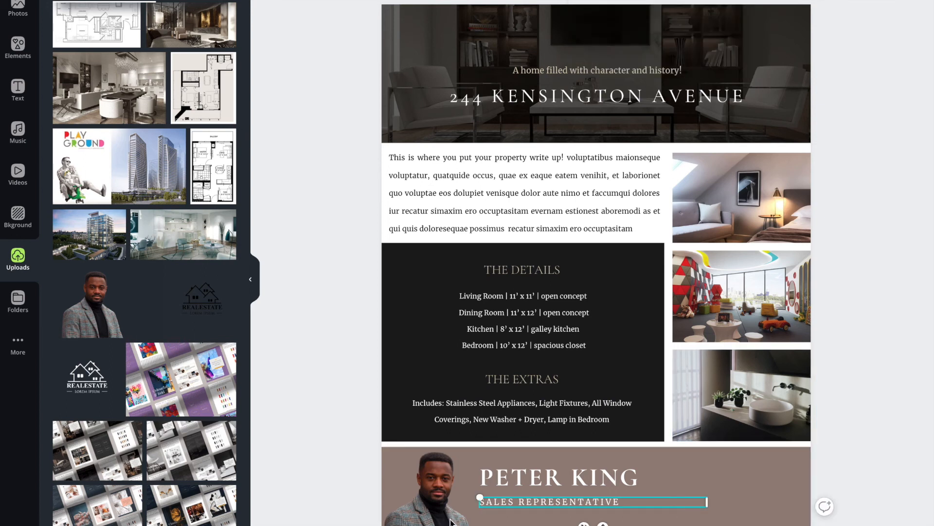
{"action": "left_click", "coordinate": [421, 517]}
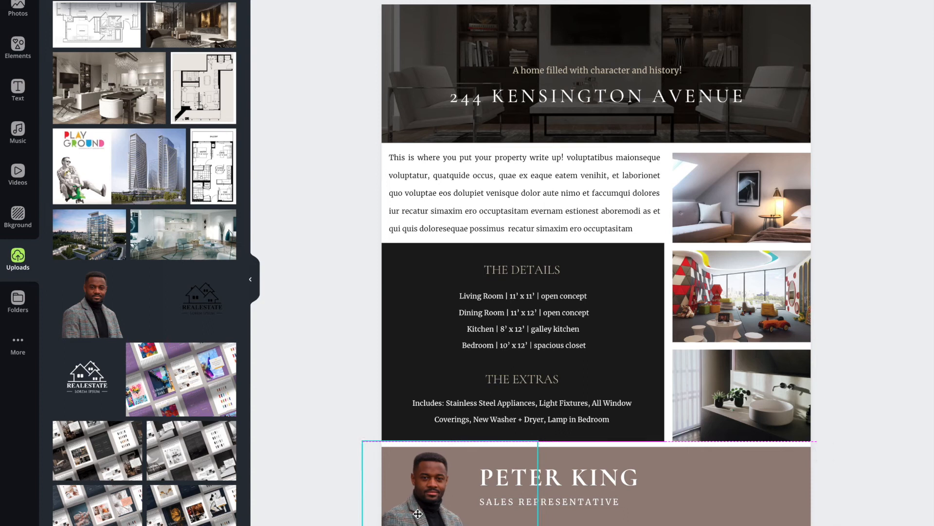
{"action": "left_click", "coordinate": [819, 471]}
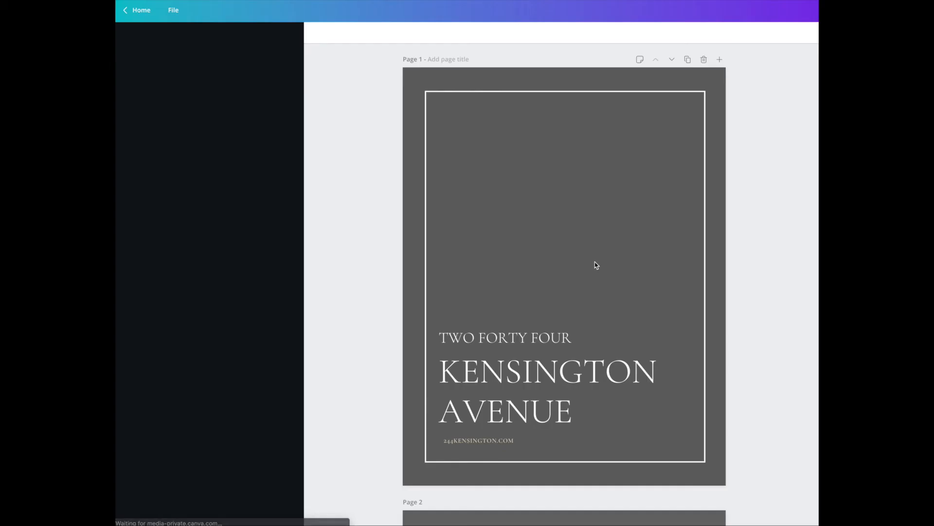
- Show the print bleed area for the flyer
{"action": "scroll", "coordinate": [594, 264], "scroll_direction": "down", "scroll_amount": 10}
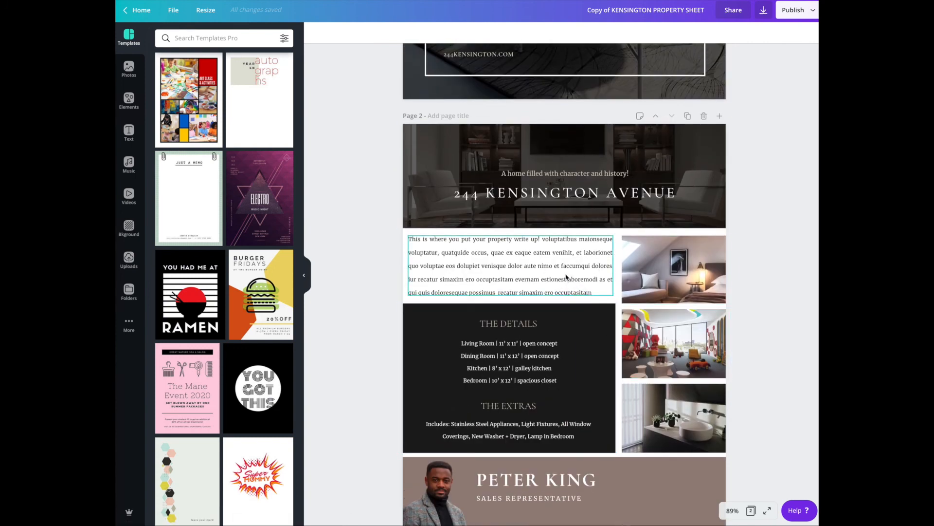
{"action": "scroll", "coordinate": [566, 277], "scroll_direction": "up", "scroll_amount": 7}
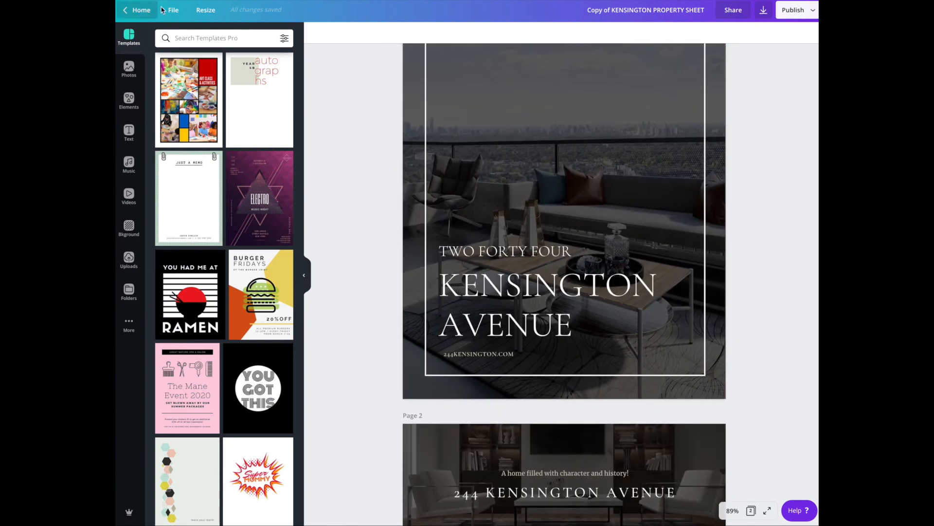
{"action": "left_click", "coordinate": [164, 10]}
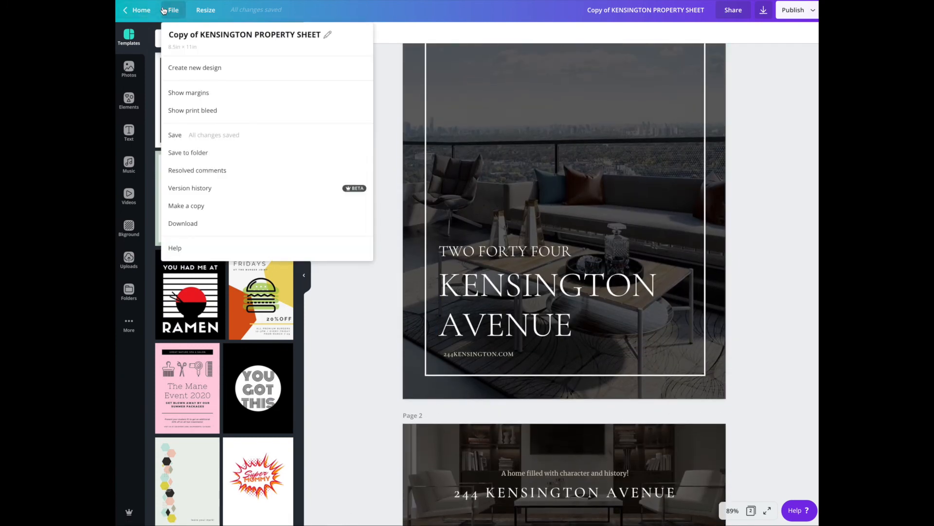
{"action": "left_click", "coordinate": [181, 110]}
{"action": "scroll", "coordinate": [391, 144], "scroll_direction": "up", "scroll_amount": 2}
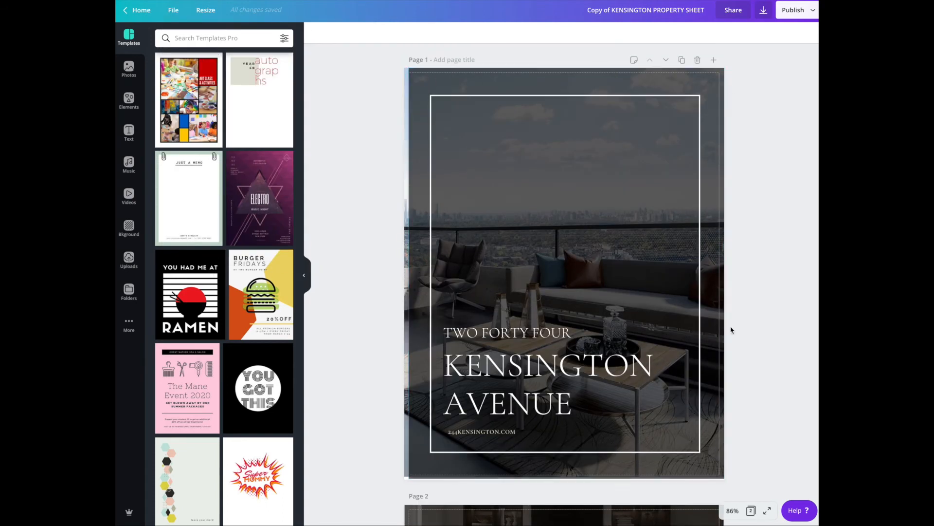
- Extend the cover's dark overlay to the left edge of the print bleed
{"action": "left_click", "coordinate": [418, 135]}
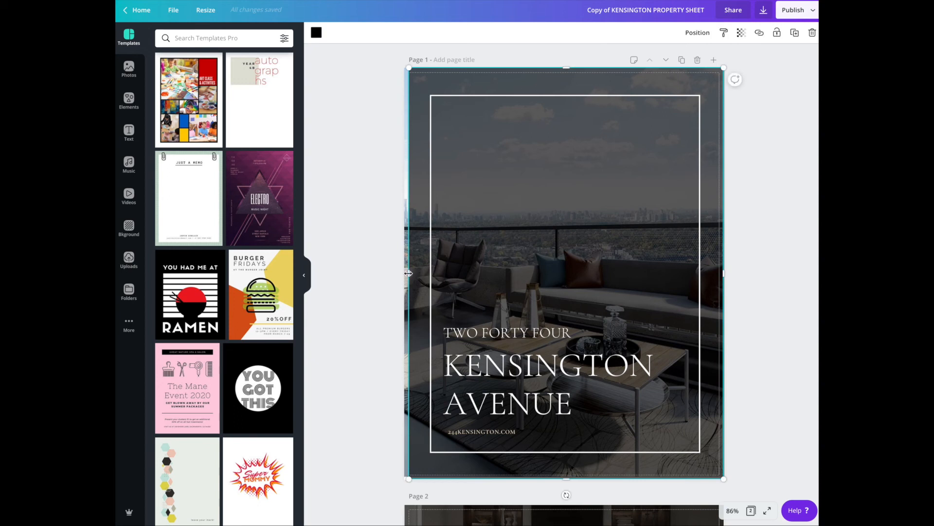
{"action": "left_click_drag", "start_coordinate": [405, 272], "coordinate": [402, 273]}
{"action": "left_click", "coordinate": [377, 301]}
{"action": "scroll", "coordinate": [552, 414], "scroll_direction": "down", "scroll_amount": 1}
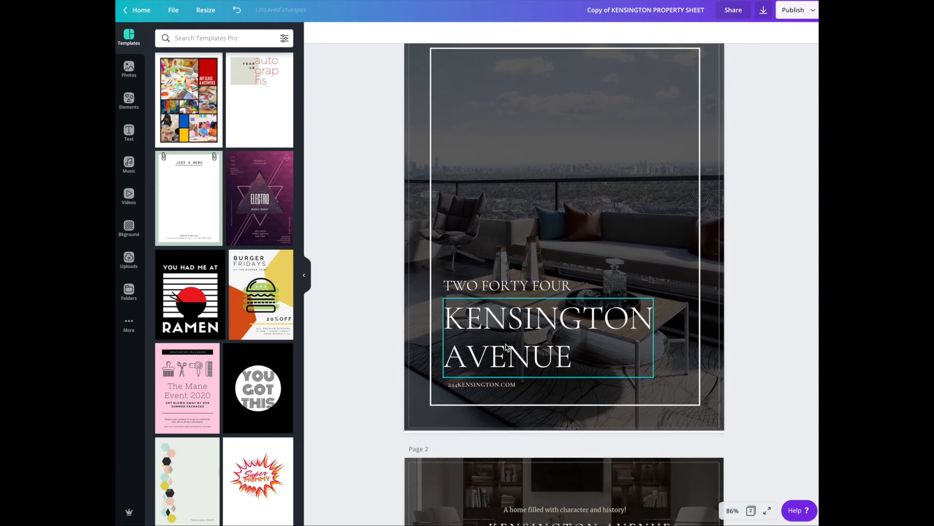
- Pull the cover overlay's lower edge up and reposition the background photo so it fills the bottom bleed
{"action": "left_click", "coordinate": [553, 417]}
{"action": "left_click_drag", "start_coordinate": [564, 424], "coordinate": [563, 415]}
{"action": "left_click", "coordinate": [504, 422]}
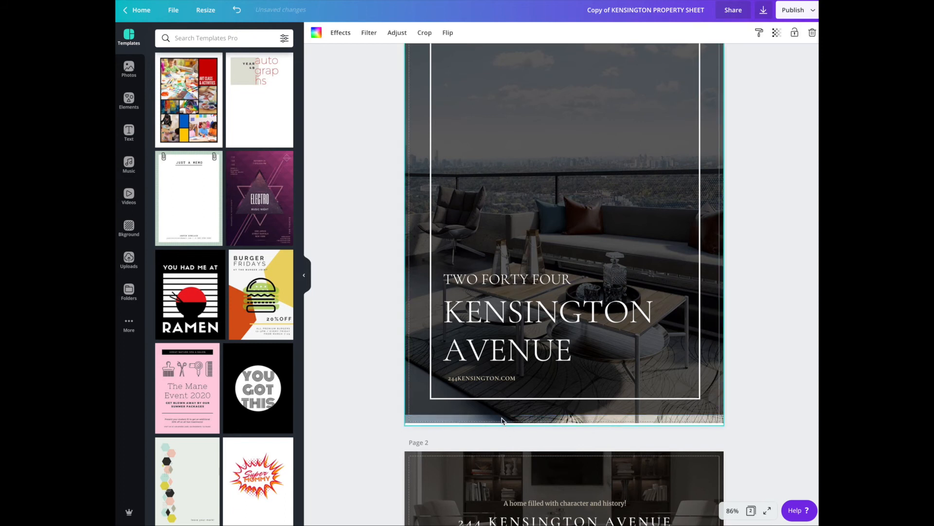
{"action": "double_click", "coordinate": [504, 422]}
{"action": "left_click_drag", "start_coordinate": [503, 421], "coordinate": [500, 424]}
{"action": "left_click", "coordinate": [502, 446]}
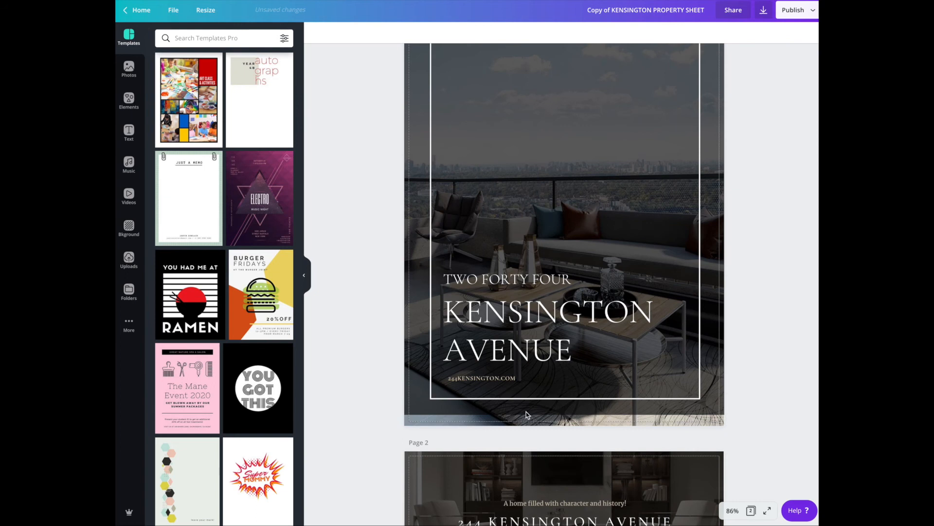
- Extend the cover's dark overlay down over the bottom bleed
{"action": "left_click", "coordinate": [500, 409]}
{"action": "left_click_drag", "start_coordinate": [562, 415], "coordinate": [559, 429]}
{"action": "left_click", "coordinate": [385, 359]}
{"action": "scroll", "coordinate": [413, 343], "scroll_direction": "up", "scroll_amount": 1}
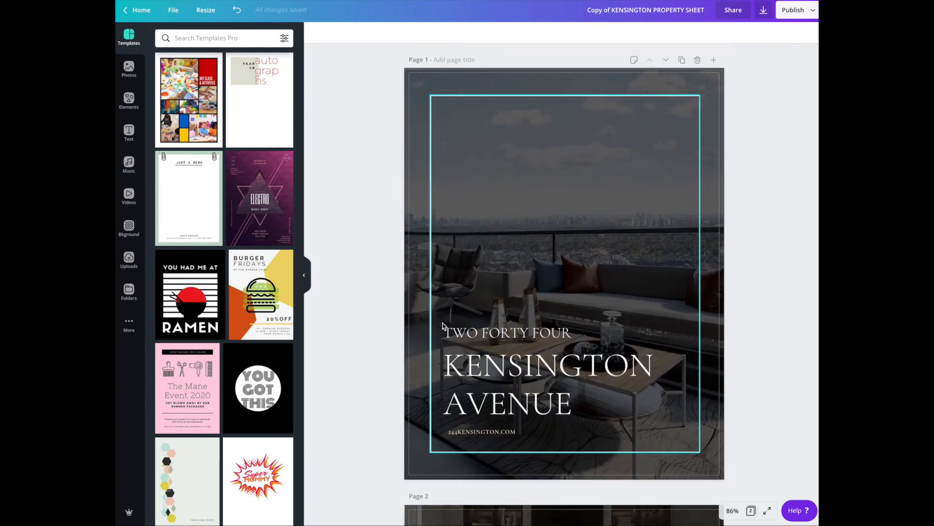
- Extend the bathroom photo on page 2 to the right edge of the print bleed
{"action": "scroll", "coordinate": [504, 189], "scroll_direction": "down", "scroll_amount": 5}
{"action": "scroll", "coordinate": [505, 190], "scroll_direction": "down", "scroll_amount": 1}
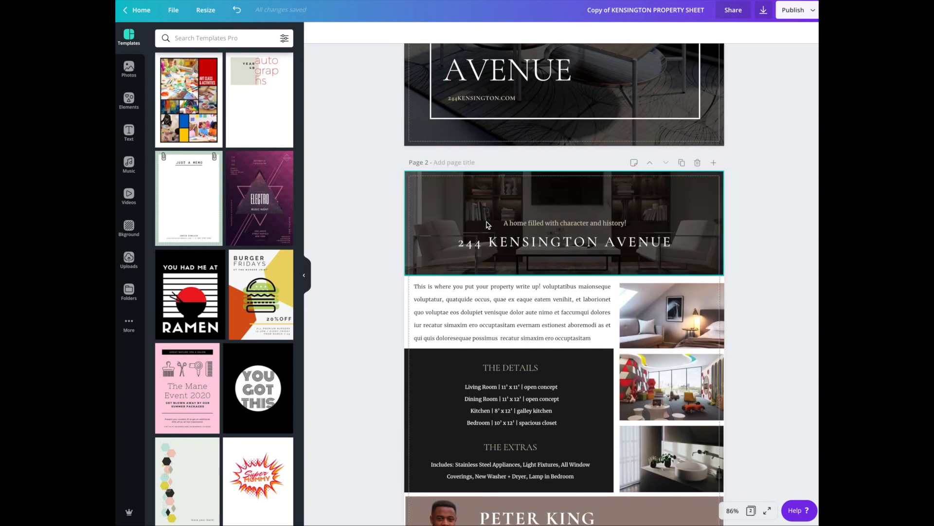
{"action": "scroll", "coordinate": [685, 255], "scroll_direction": "down", "scroll_amount": 1}
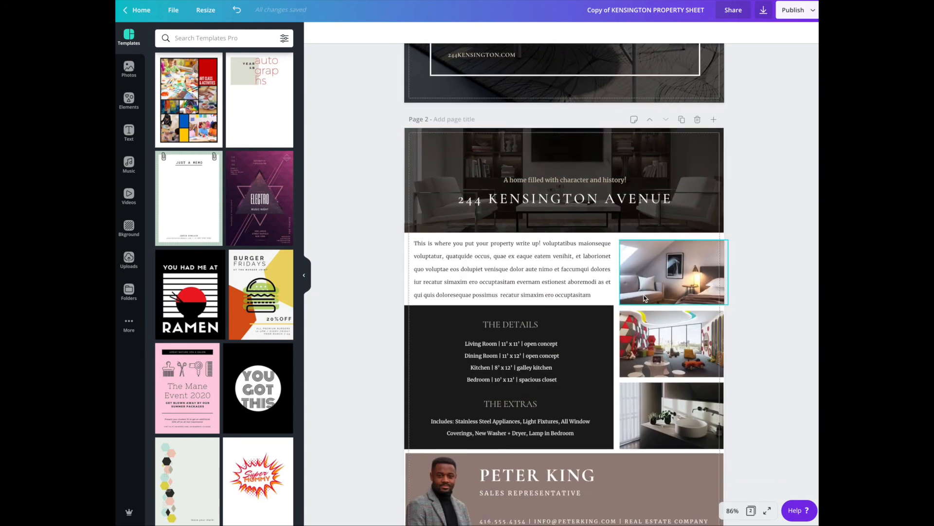
{"action": "scroll", "coordinate": [644, 298], "scroll_direction": "down", "scroll_amount": 1}
{"action": "left_click", "coordinate": [681, 365]}
{"action": "left_click_drag", "start_coordinate": [724, 359], "coordinate": [726, 360]}
- Extend the sales representative section's background to the left bleed edge and reposition the portrait against that edge
{"action": "left_click_drag", "start_coordinate": [441, 450], "coordinate": [442, 453]}
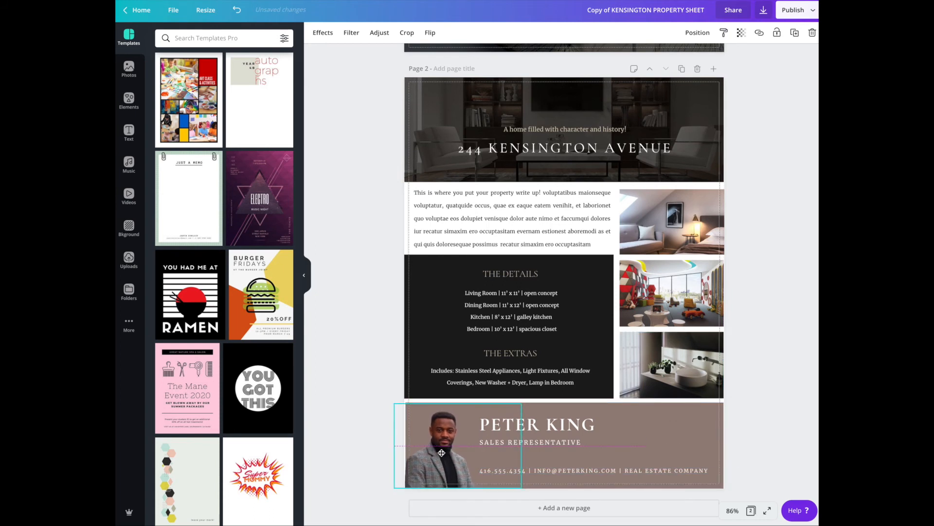
{"action": "left_click", "coordinate": [634, 434]}
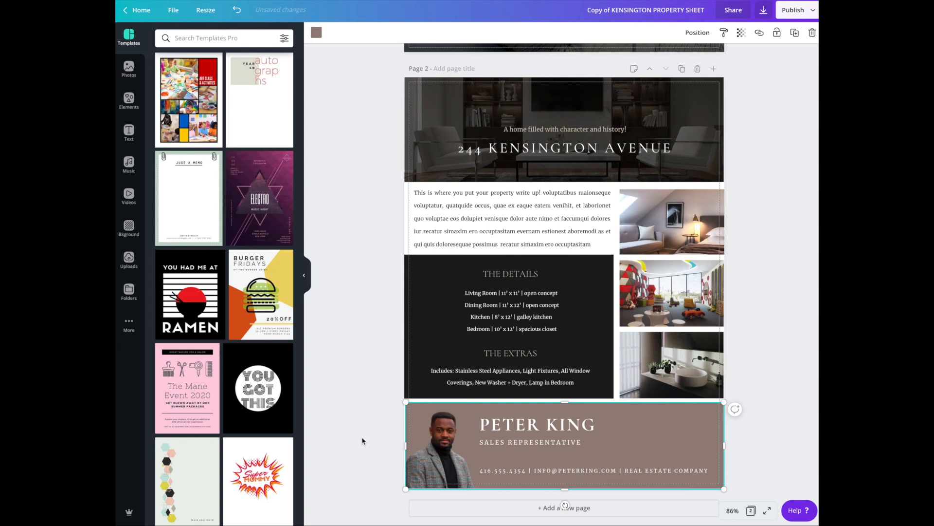
{"action": "left_click_drag", "start_coordinate": [436, 457], "coordinate": [436, 450]}
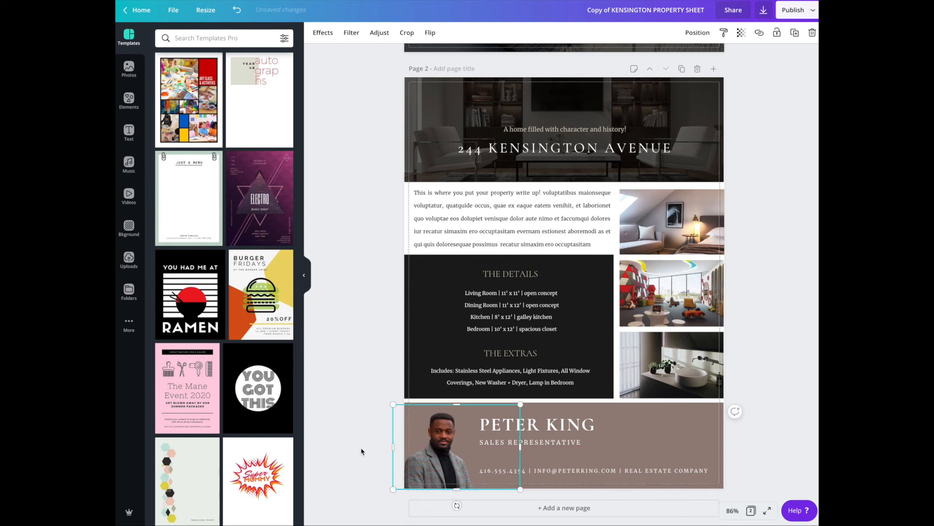
- Extend the sales representative section's background past the right edge of the print bleed, to a width of about 8.9
{"action": "left_click", "coordinate": [364, 452]}
{"action": "scroll", "coordinate": [466, 289], "scroll_direction": "up", "scroll_amount": 1}
{"action": "scroll", "coordinate": [535, 263], "scroll_direction": "up", "scroll_amount": 2}
{"action": "scroll", "coordinate": [739, 253], "scroll_direction": "down", "scroll_amount": 3}
{"action": "left_click", "coordinate": [701, 438]}
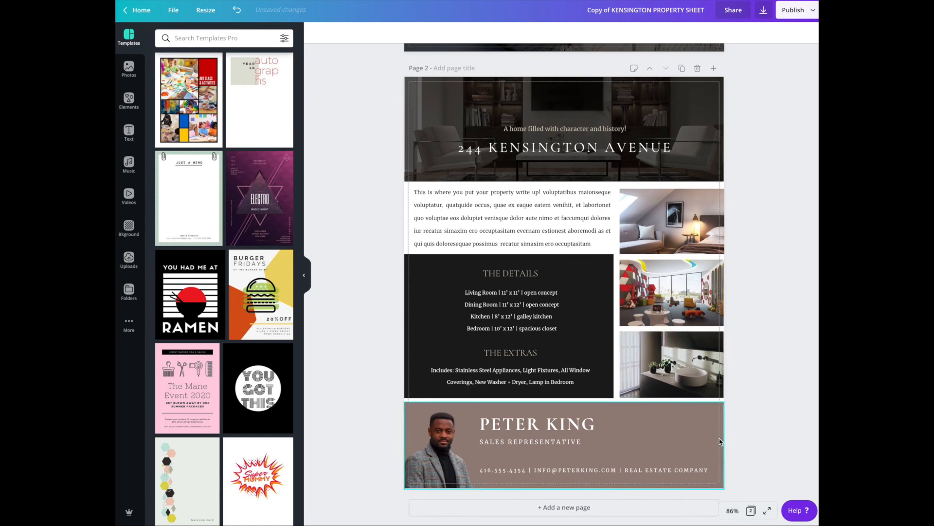
{"action": "left_click_drag", "start_coordinate": [724, 446], "coordinate": [727, 447]}
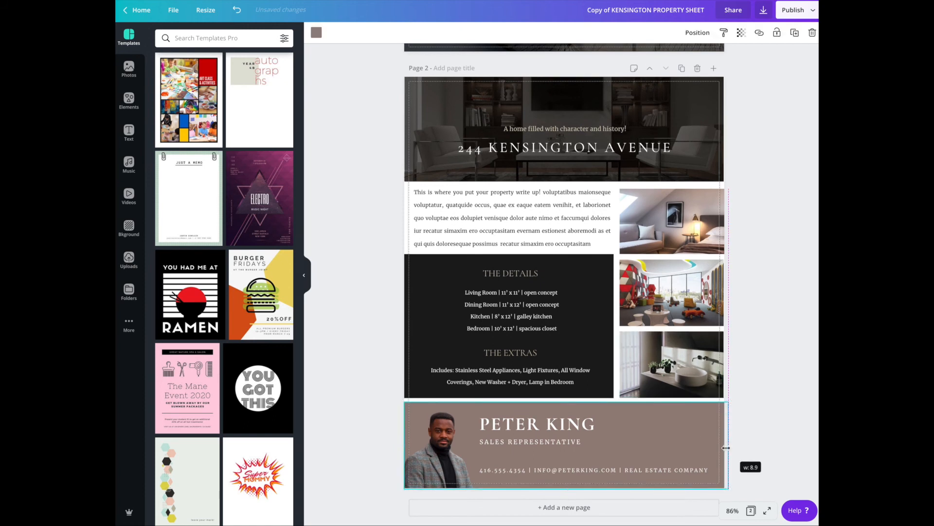
{"action": "left_click", "coordinate": [769, 438]}
{"action": "scroll", "coordinate": [771, 440], "scroll_direction": "up", "scroll_amount": 5}
{"action": "scroll", "coordinate": [771, 440], "scroll_direction": "up", "scroll_amount": 3}
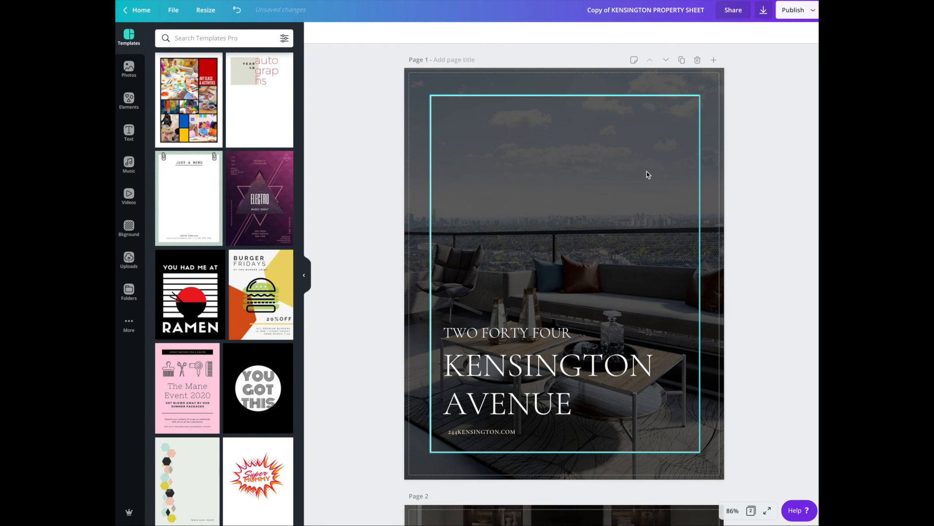
- Download all pages of the flyer as a PDF Print file with crop marks and bleed included
{"action": "left_click", "coordinate": [762, 10]}
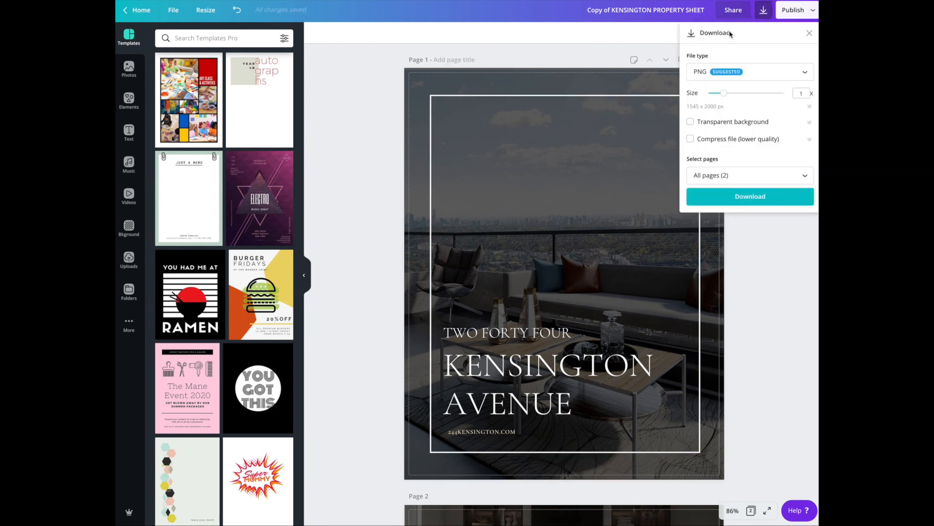
{"action": "left_click", "coordinate": [754, 74]}
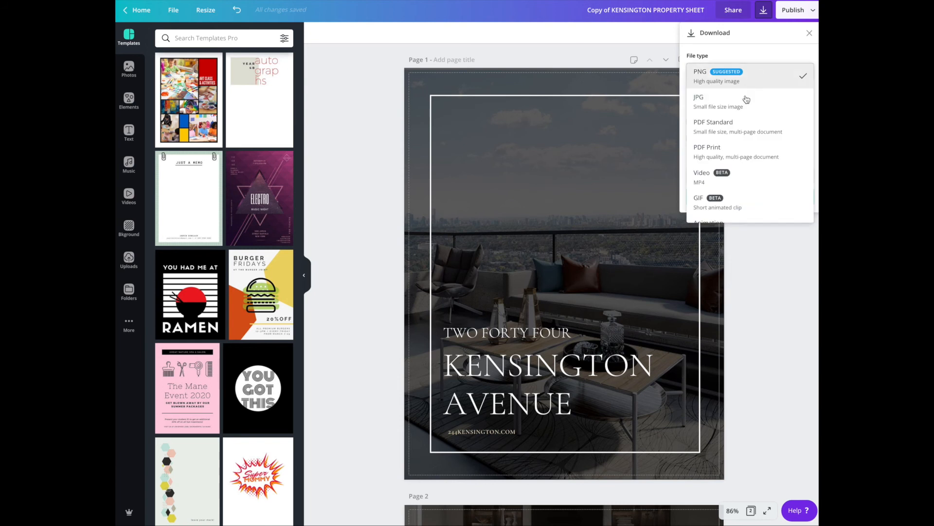
{"action": "left_click", "coordinate": [727, 152]}
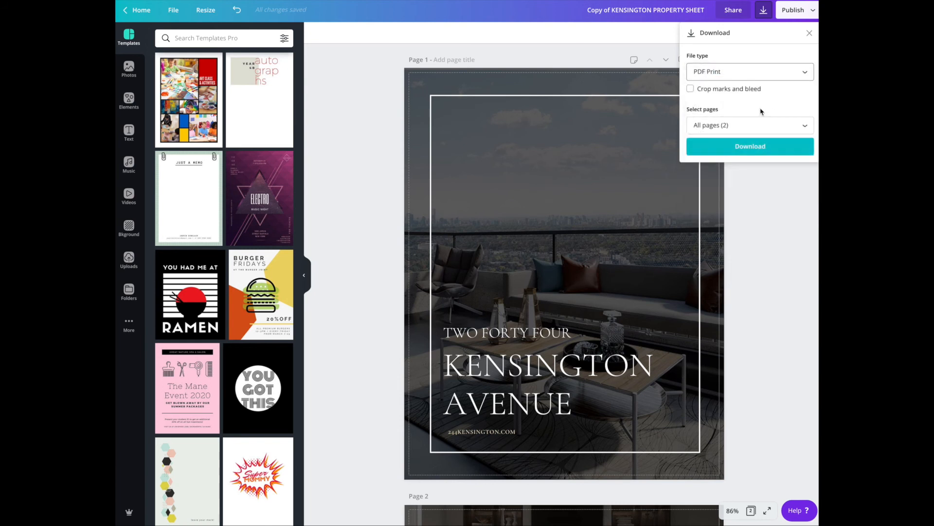
{"action": "left_click", "coordinate": [692, 90]}
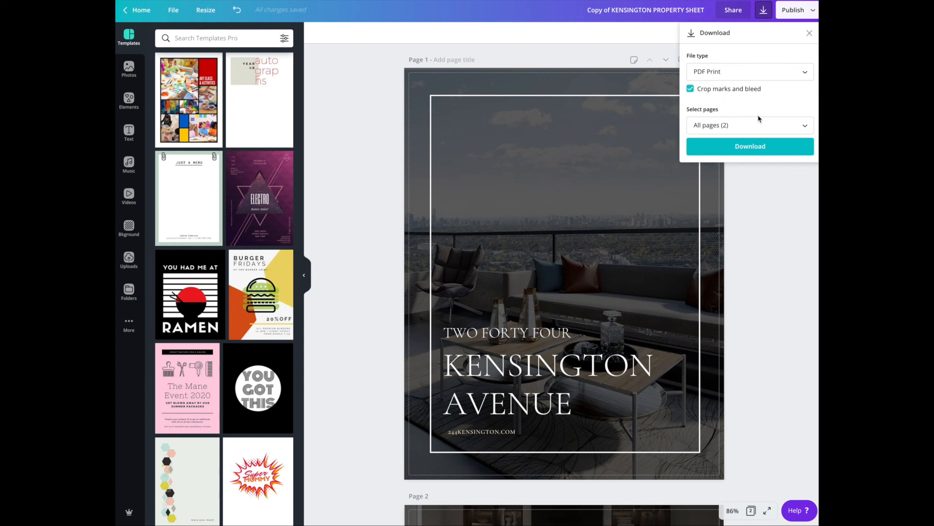
{"action": "left_click", "coordinate": [761, 152]}
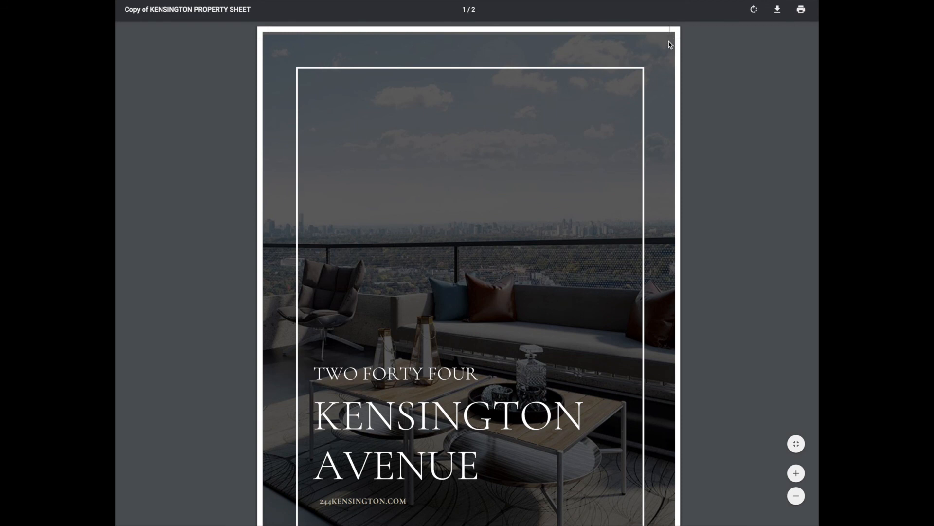
- Examine both pages of the exported PDF, checking the crop marks and how the photos and backgrounds fill the bleed
{"action": "scroll", "coordinate": [664, 138], "scroll_direction": "down", "scroll_amount": 6}
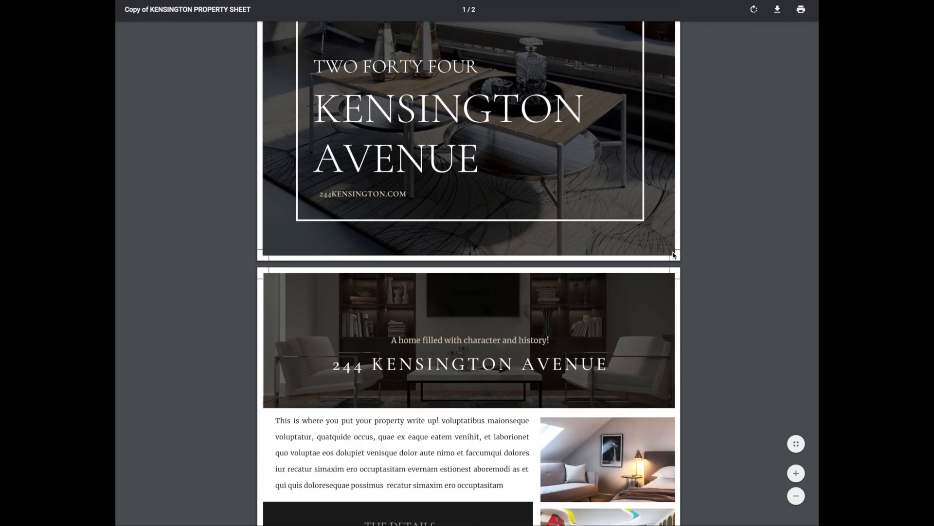
{"action": "scroll", "coordinate": [415, 254], "scroll_direction": "down", "scroll_amount": 3}
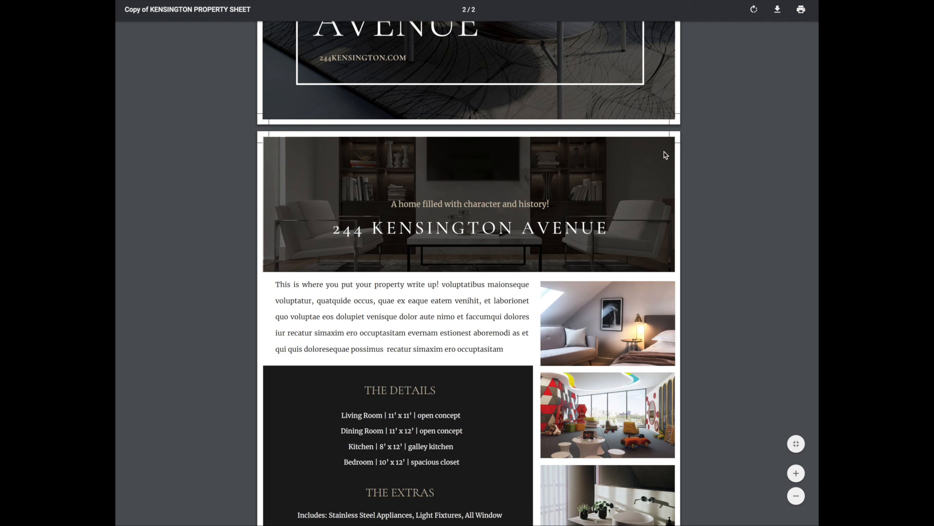
{"action": "scroll", "coordinate": [672, 151], "scroll_direction": "down", "scroll_amount": 1}
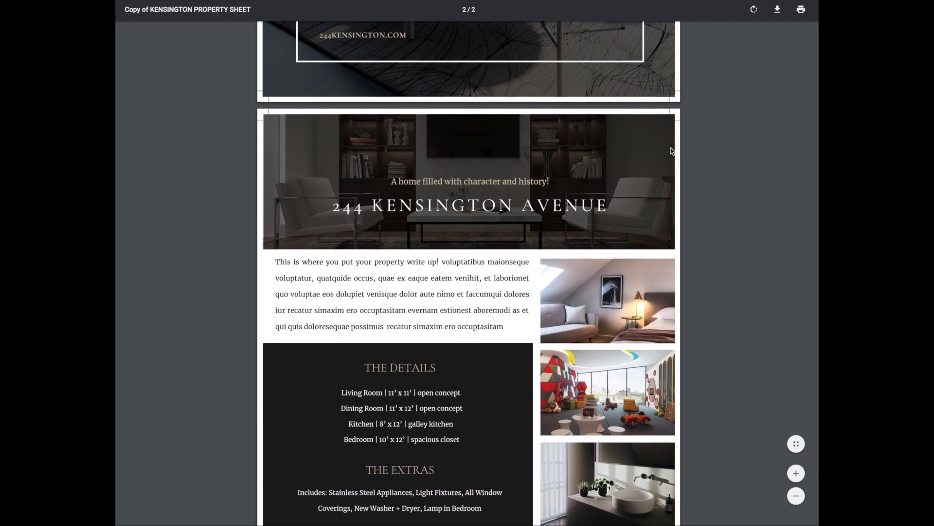
{"action": "scroll", "coordinate": [674, 133], "scroll_direction": "up", "scroll_amount": 1}
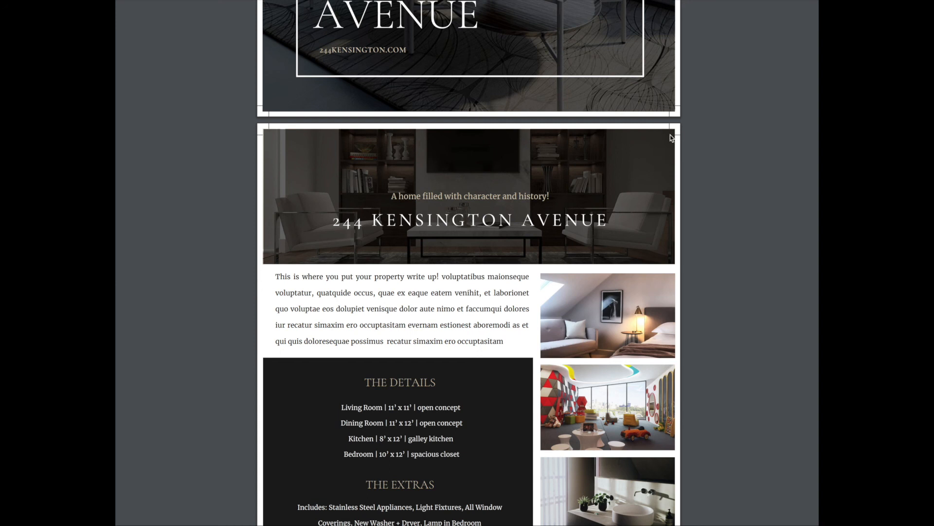
{"action": "scroll", "coordinate": [658, 149], "scroll_direction": "down", "scroll_amount": 3}
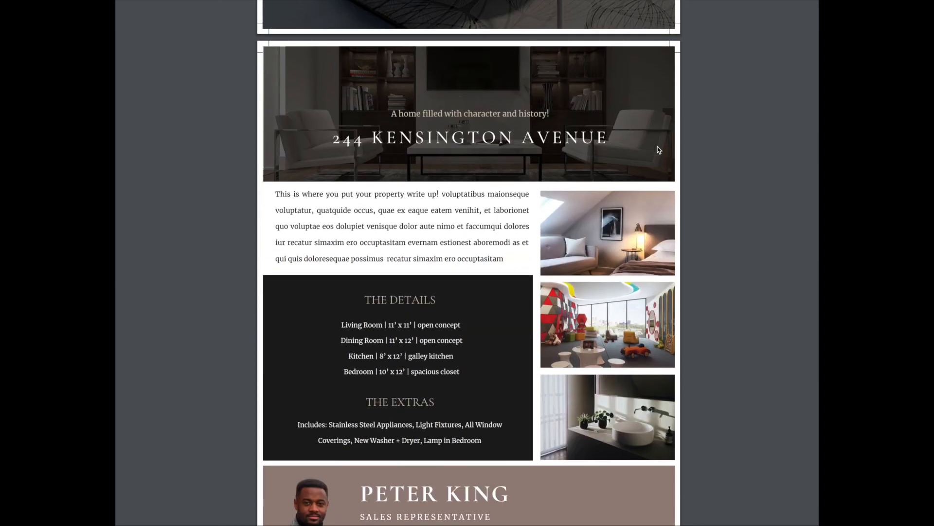
{"action": "scroll", "coordinate": [658, 150], "scroll_direction": "down", "scroll_amount": 2}
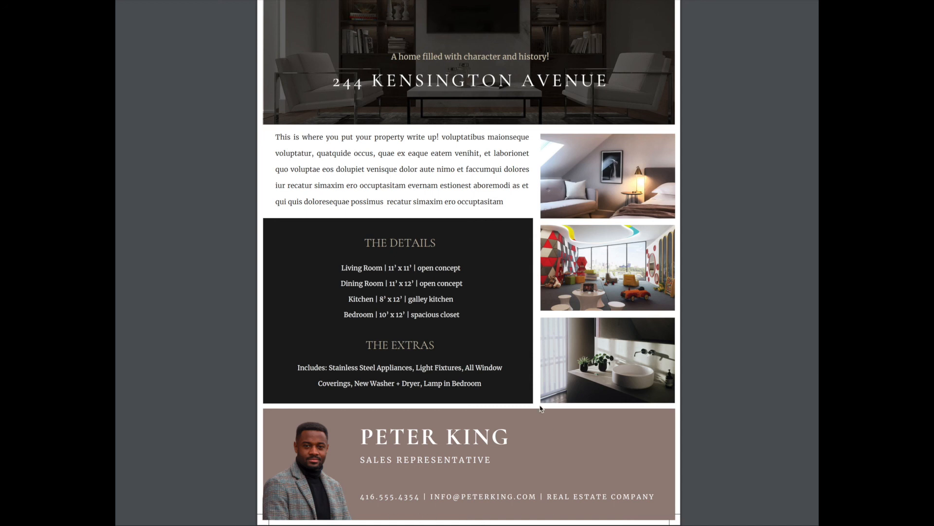
{"action": "scroll", "coordinate": [540, 408], "scroll_direction": "up", "scroll_amount": 12}
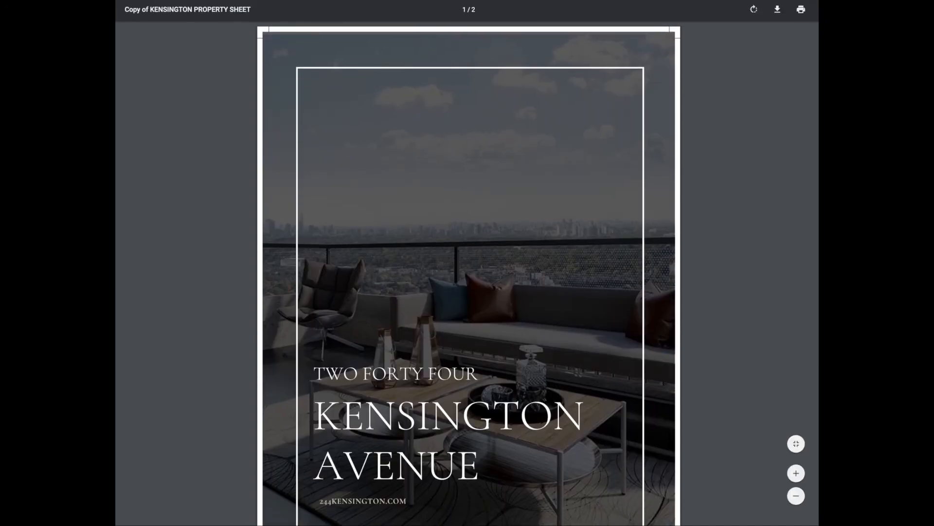